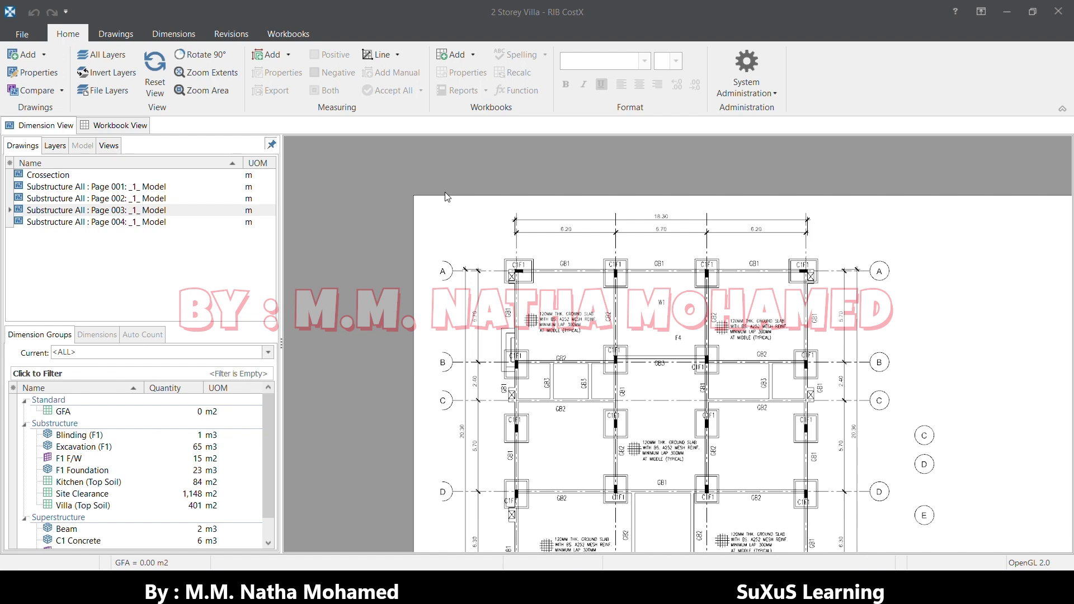
Step: Show the Workbook View's Phraseologies list with CESMM4 and Updated POMI Phraseology 2018
click(146, 132)
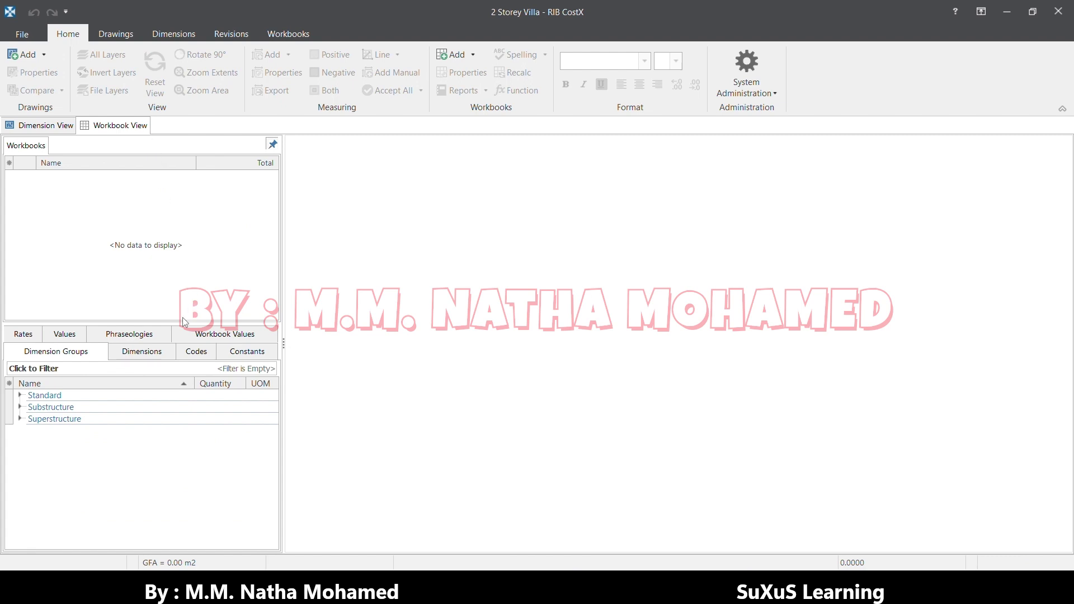
click(156, 335)
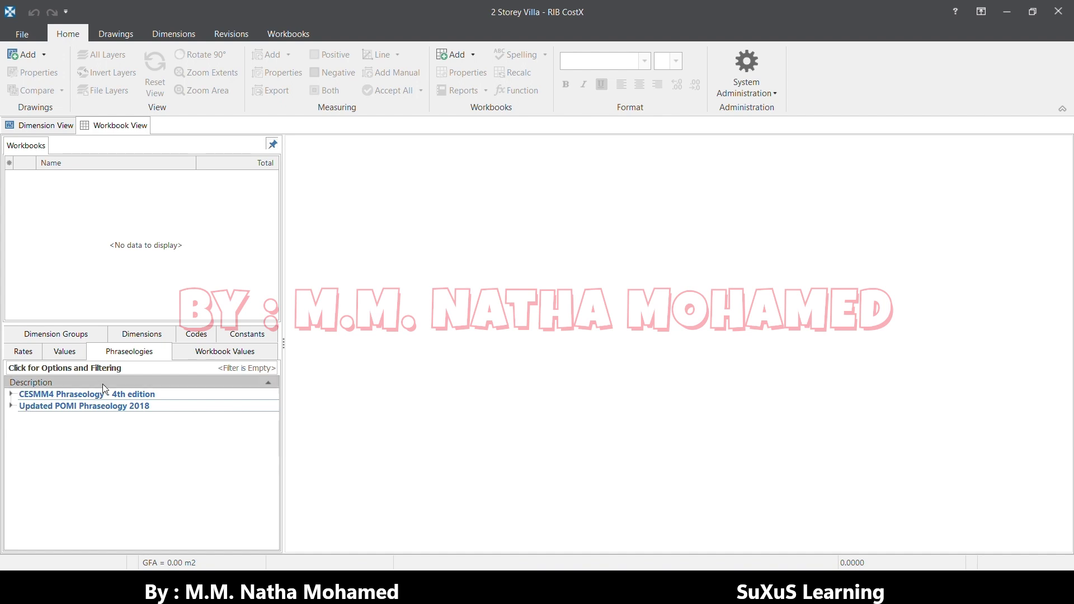
Step: In System Administration's Costing > Phraseologies, choose Import > Download from RIB TechWeb
click(22, 35)
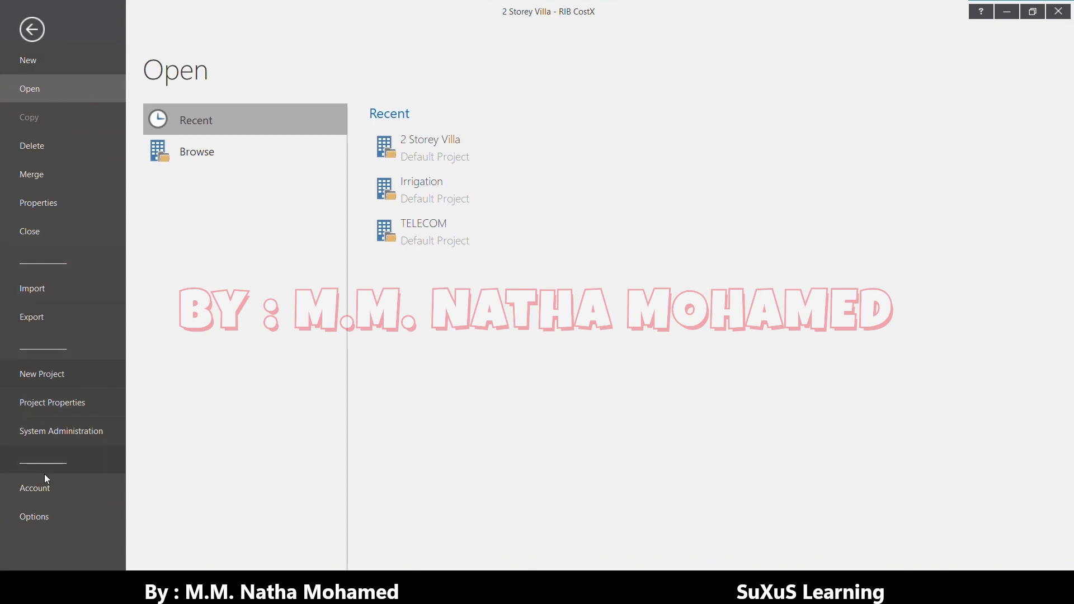
click(43, 438)
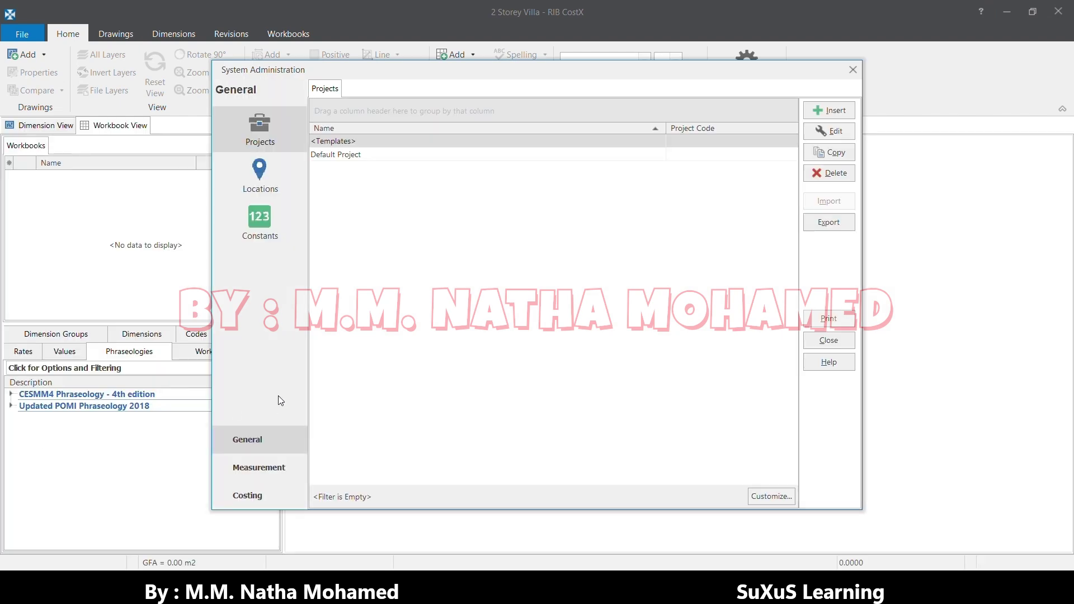
click(274, 495)
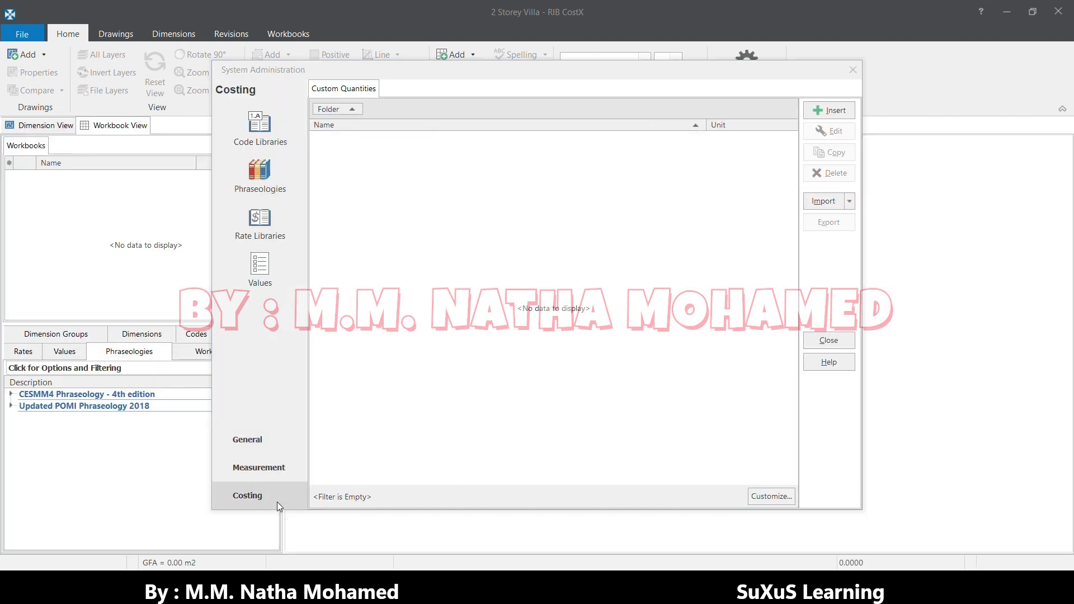
click(273, 200)
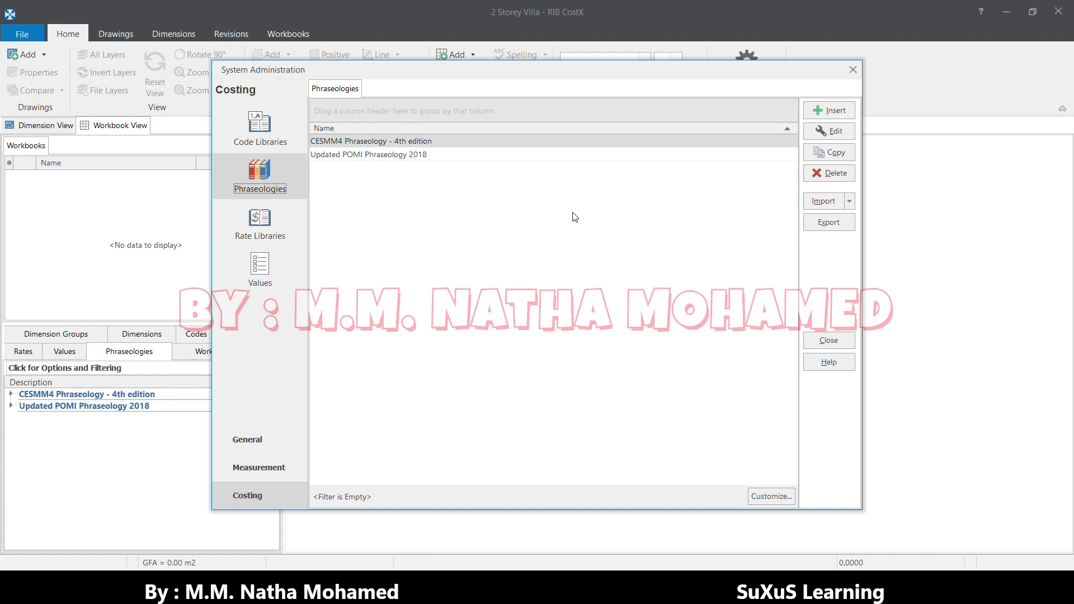
click(850, 201)
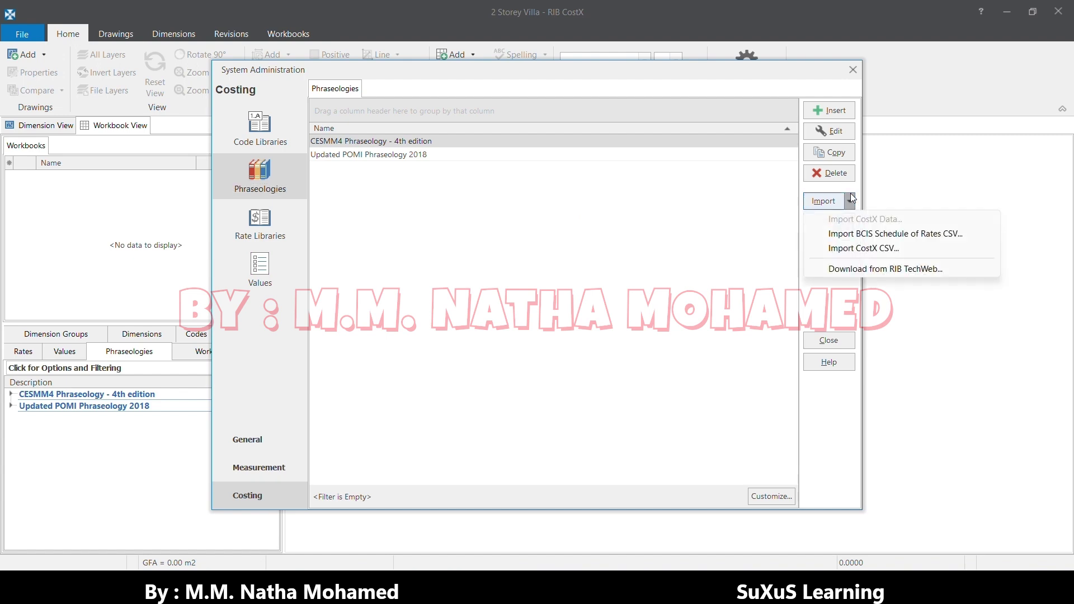
click(861, 270)
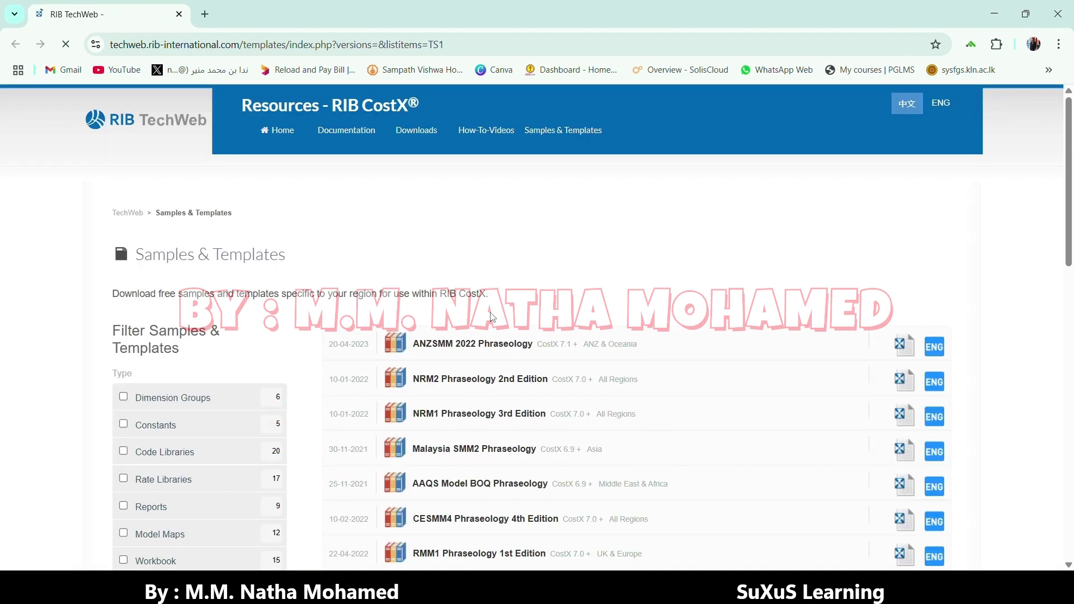
Step: Download NRM2_Phraseology_2nd_Edition.exf from RIB TechWeb, accepting the end user data agreement
scroll(472, 307, down, 4)
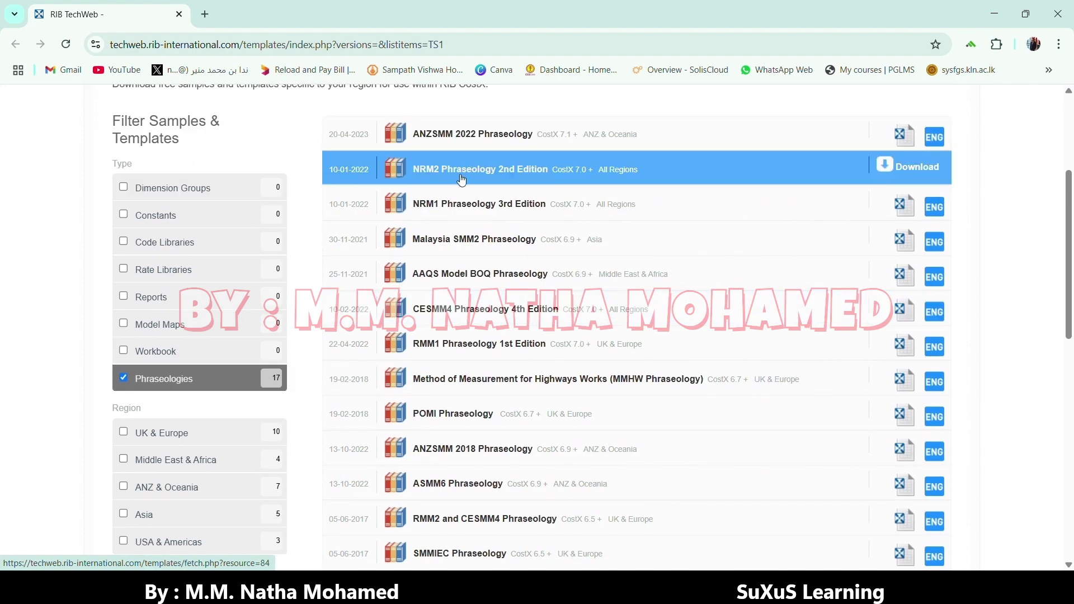
scroll(462, 179, up, 1)
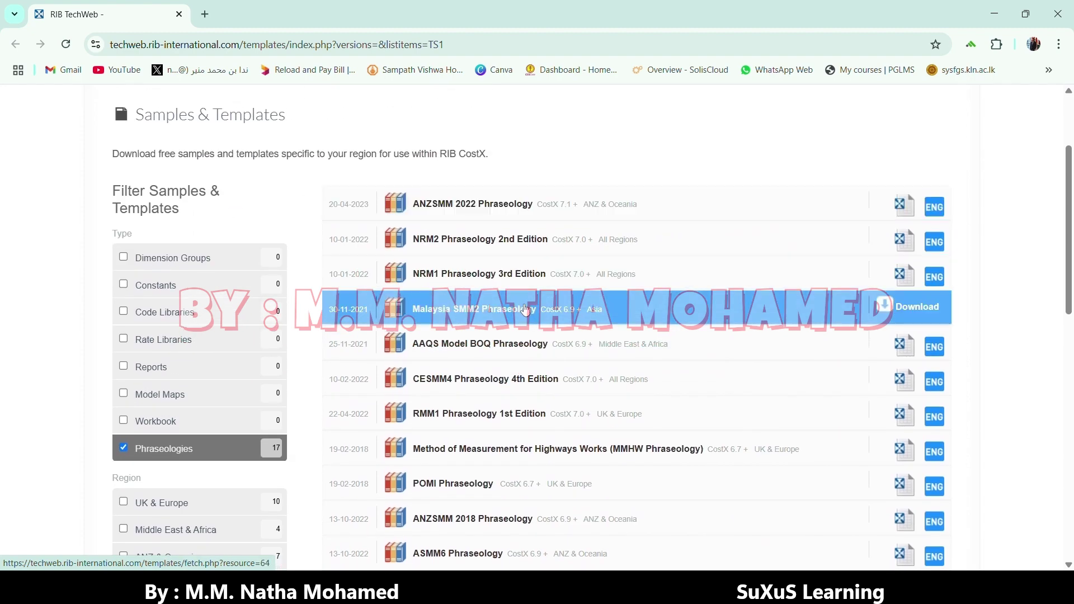
scroll(526, 310, down, 2)
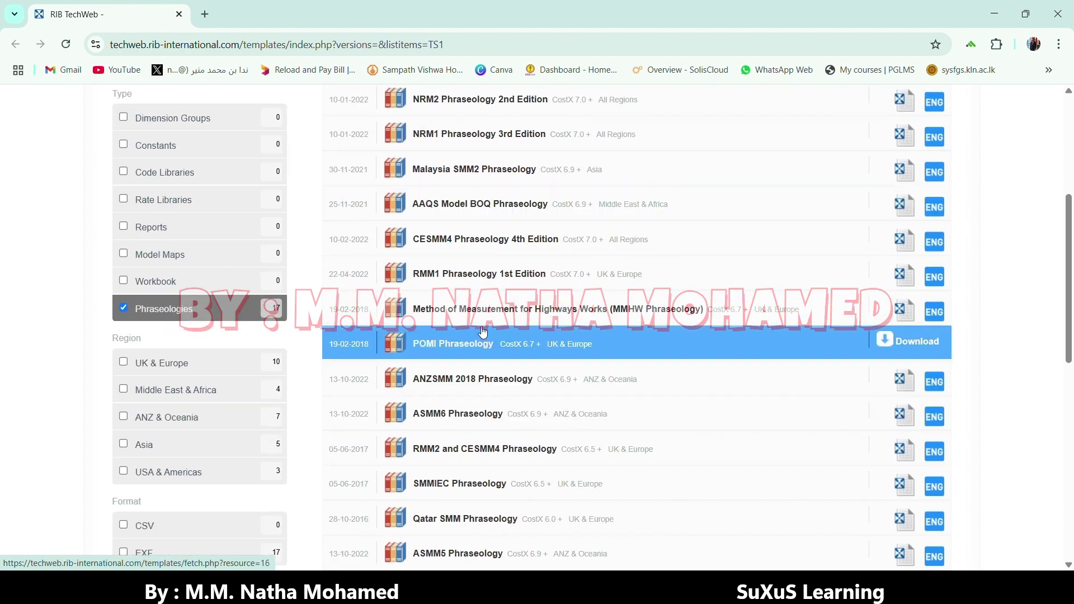
click(497, 358)
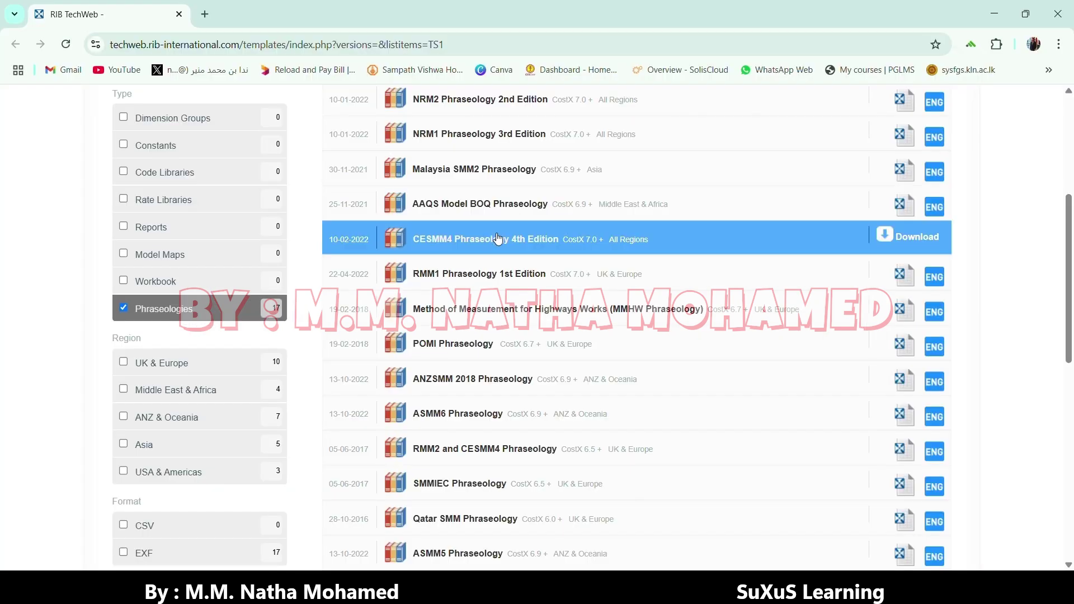
scroll(502, 244, up, 3)
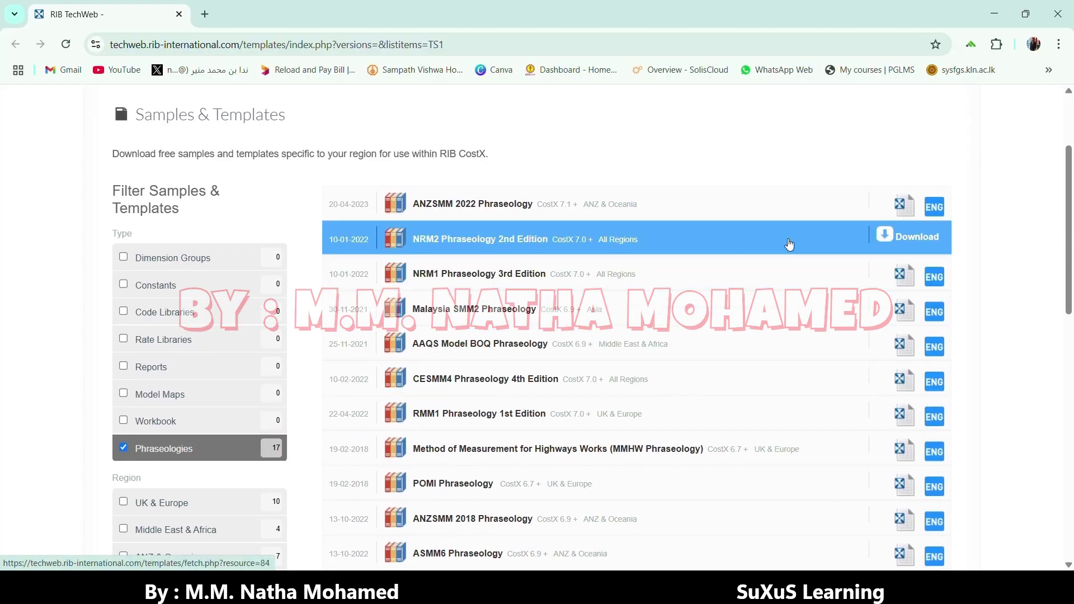
click(895, 236)
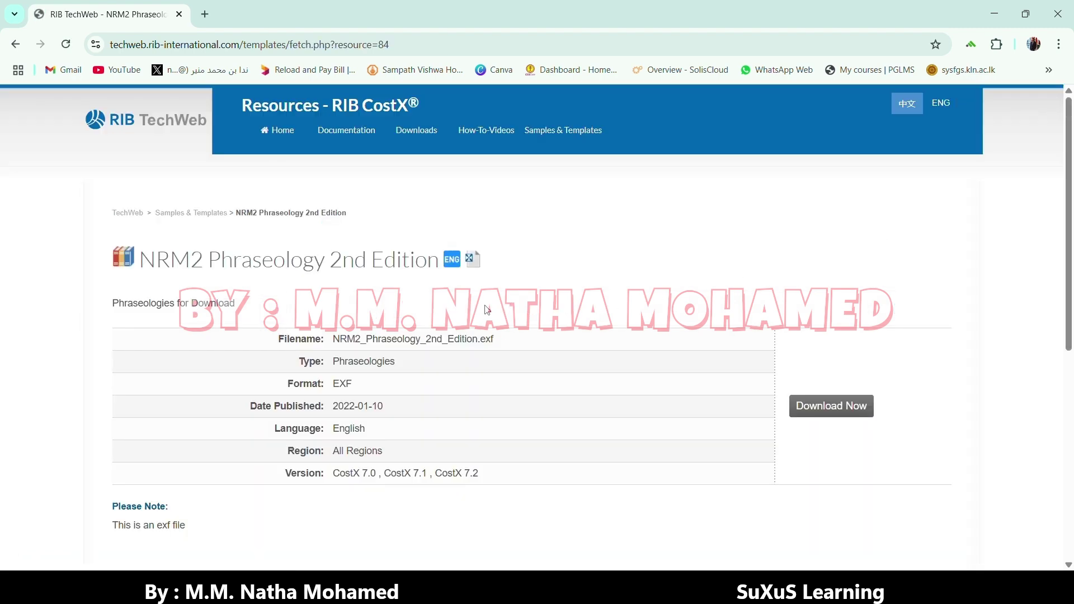
scroll(815, 287, down, 3)
click(847, 266)
scroll(713, 335, down, 3)
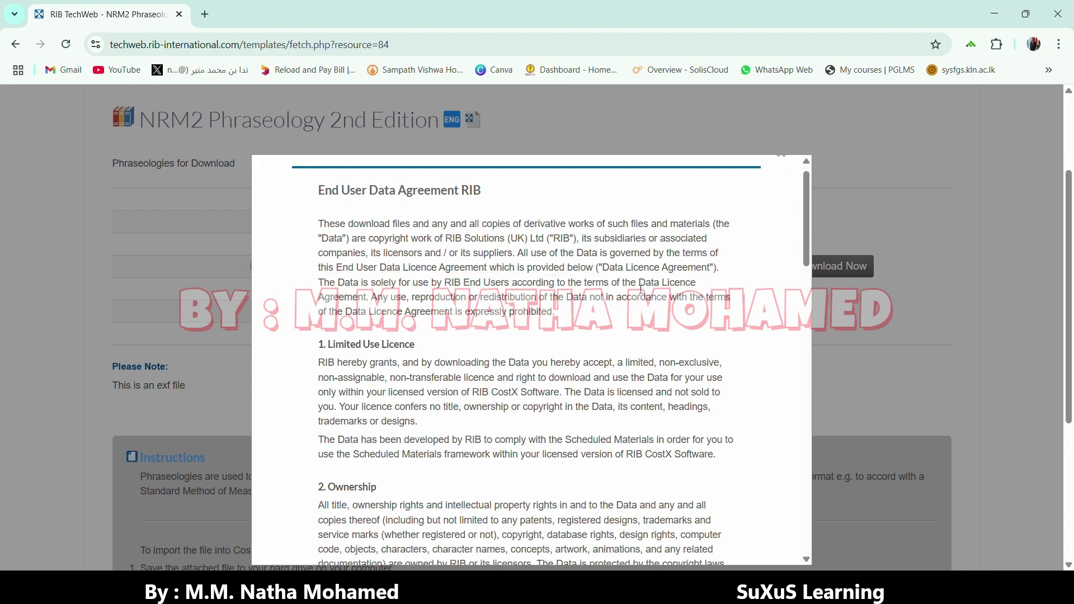
scroll(721, 420, down, 15)
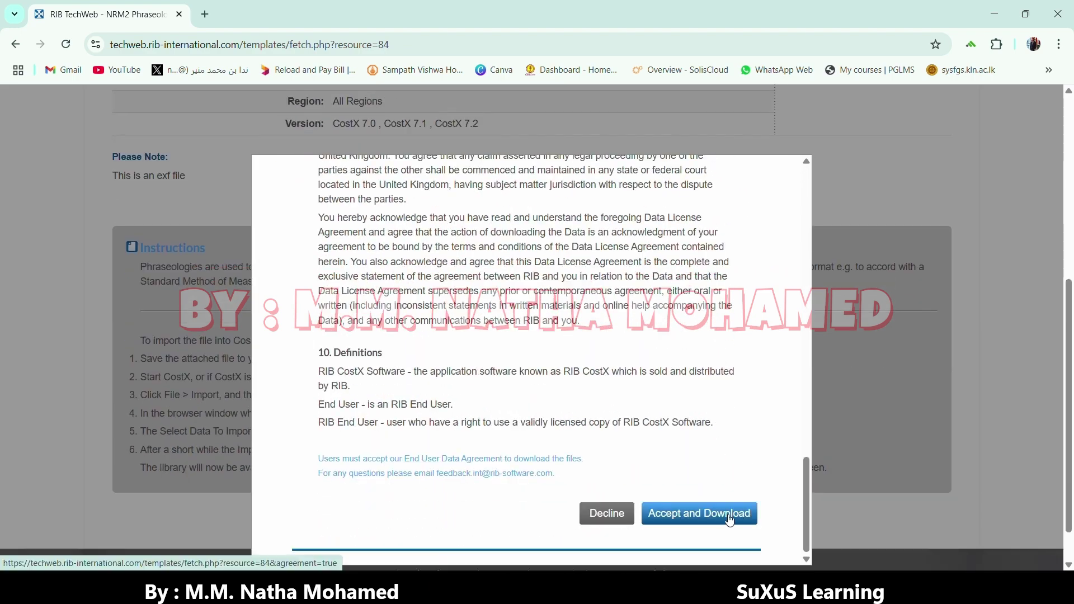
click(729, 517)
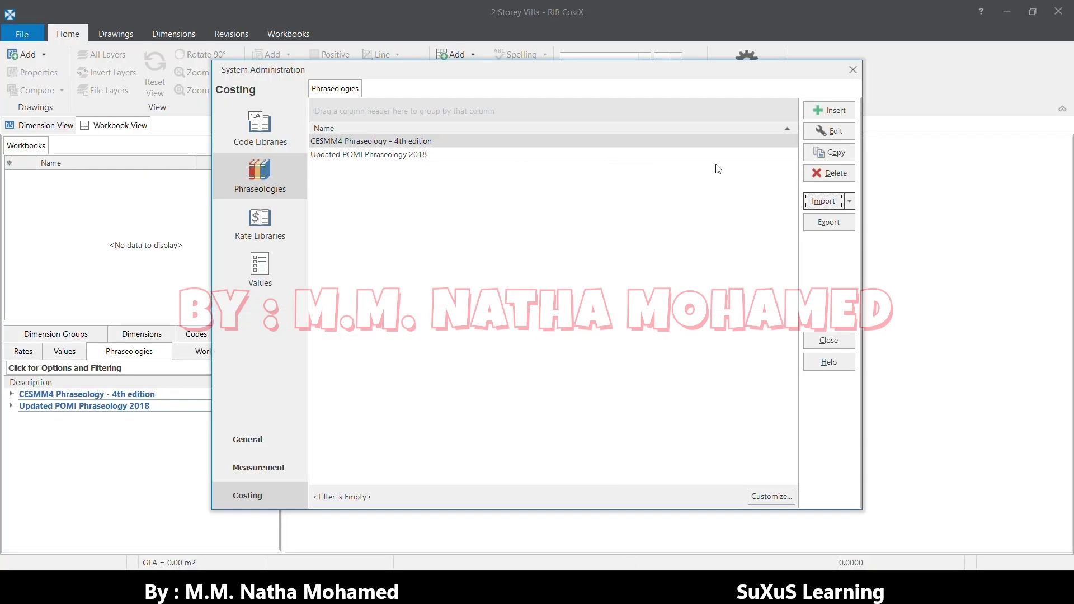
Step: Leave System Administration and close the 2 Storey Villa project
key(Escape)
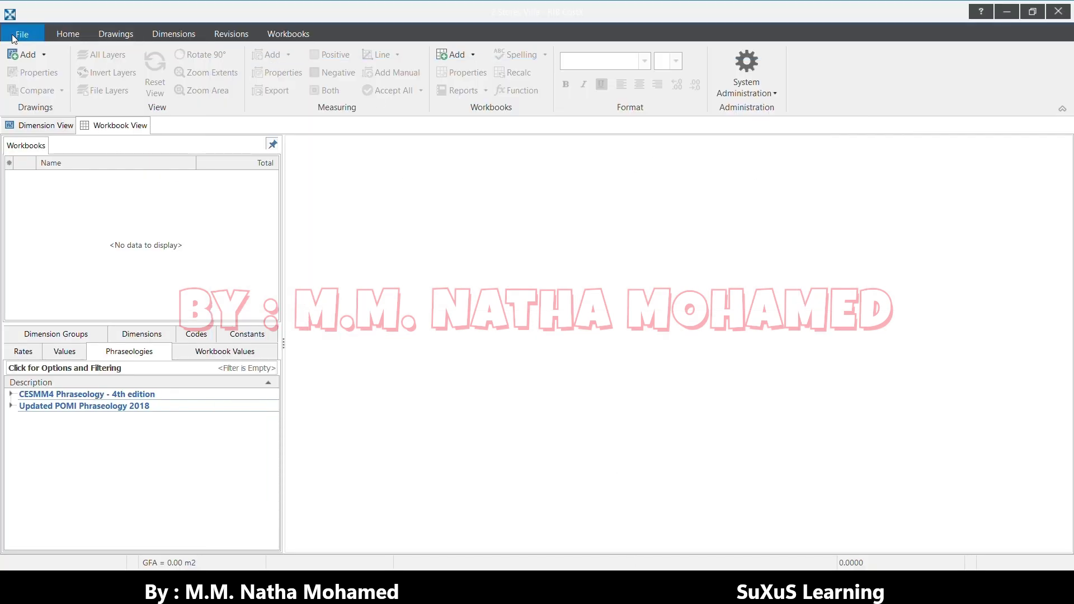
click(14, 38)
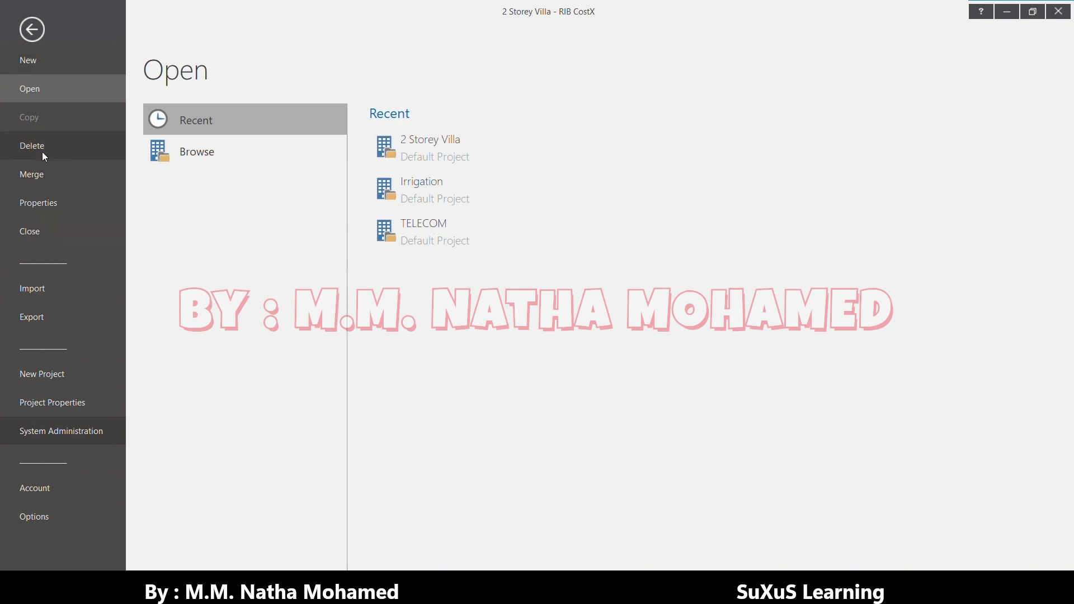
click(48, 237)
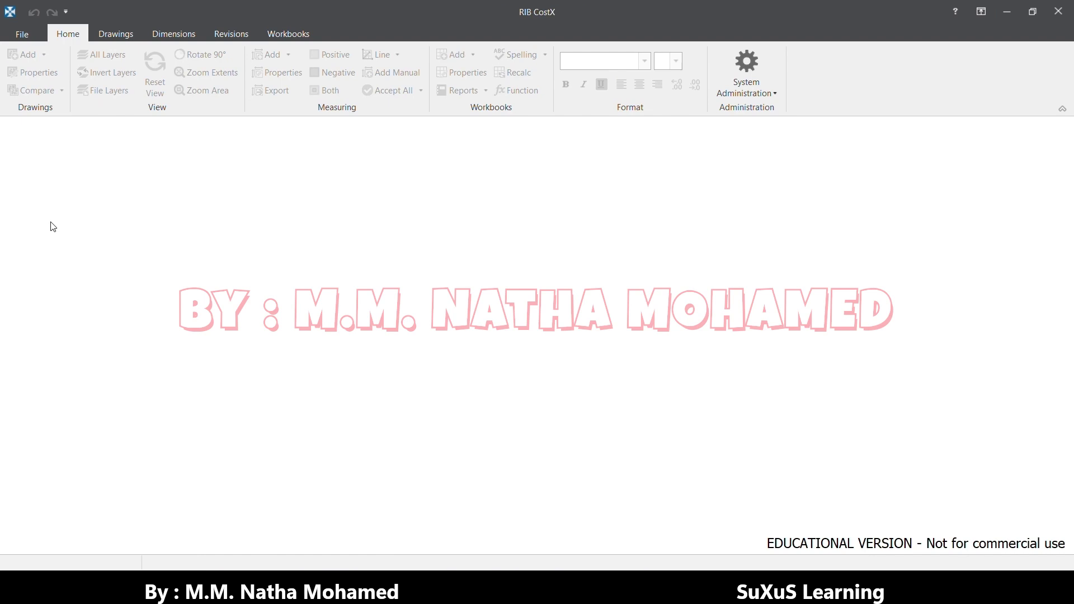
Step: Import the NRM2_Phraseology_2nd_Edition exchange file, upgrading it, and dismiss Import completed
click(23, 34)
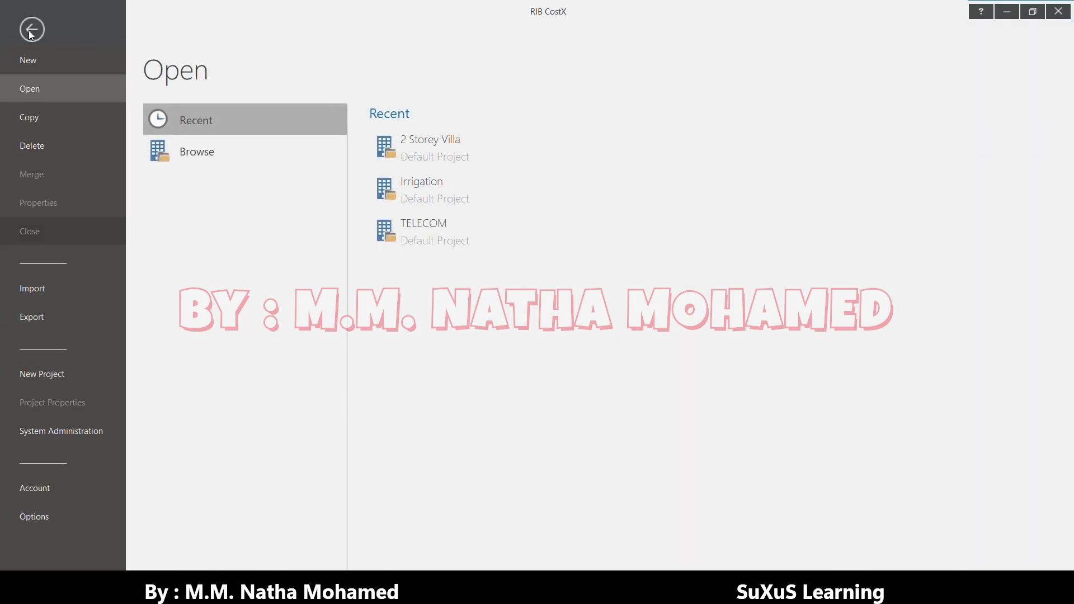
click(65, 291)
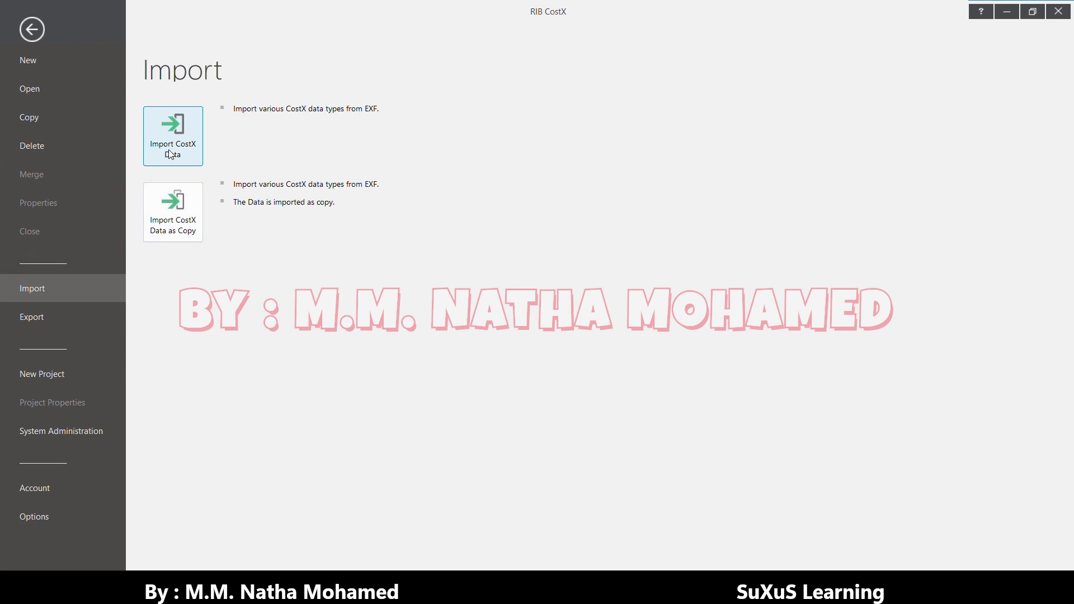
click(177, 129)
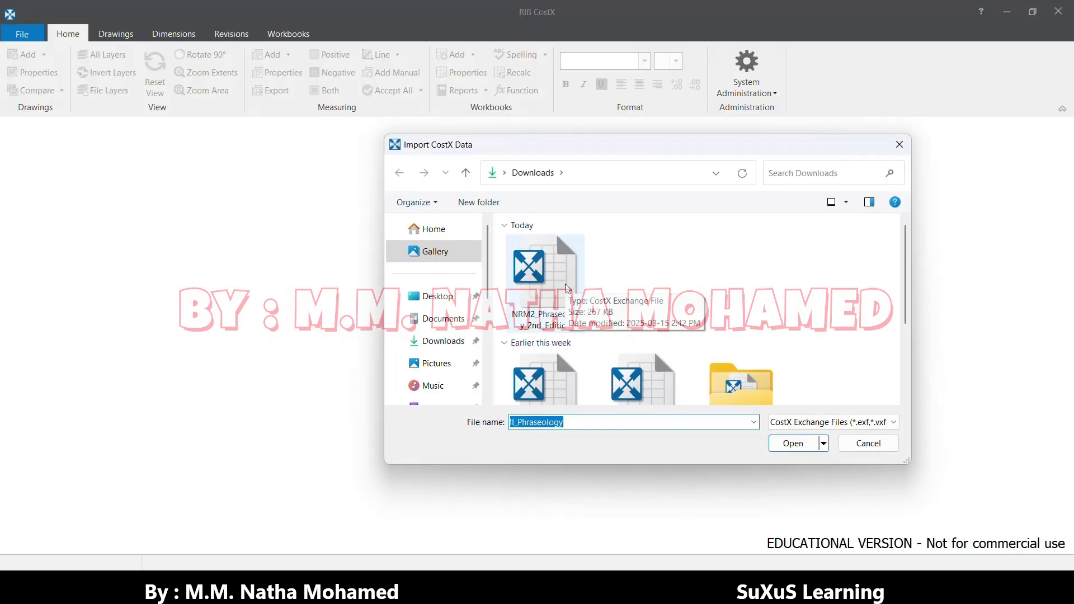
click(568, 289)
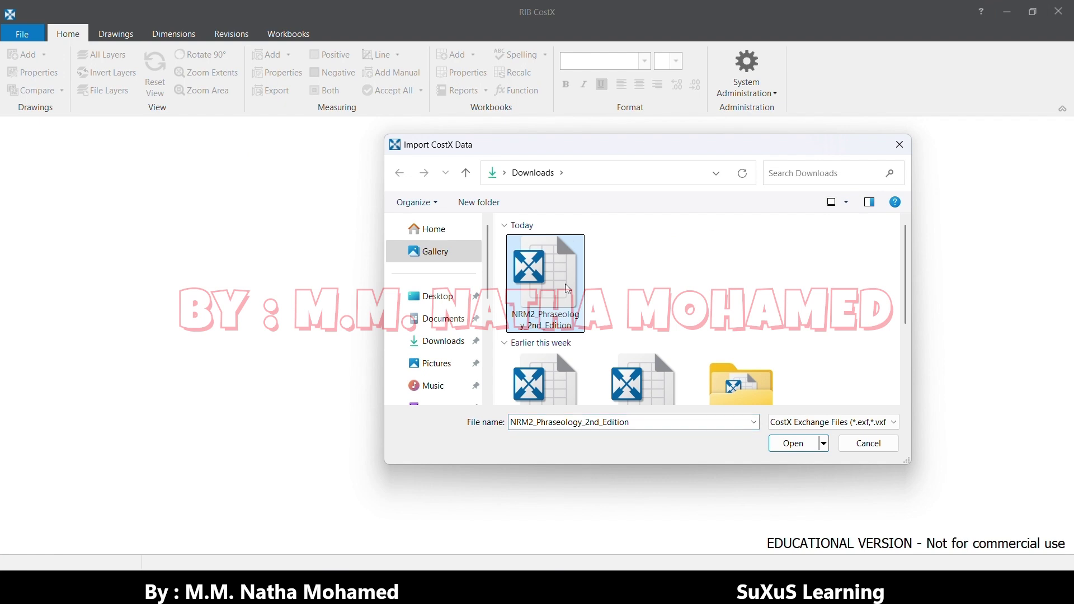
click(804, 449)
click(502, 318)
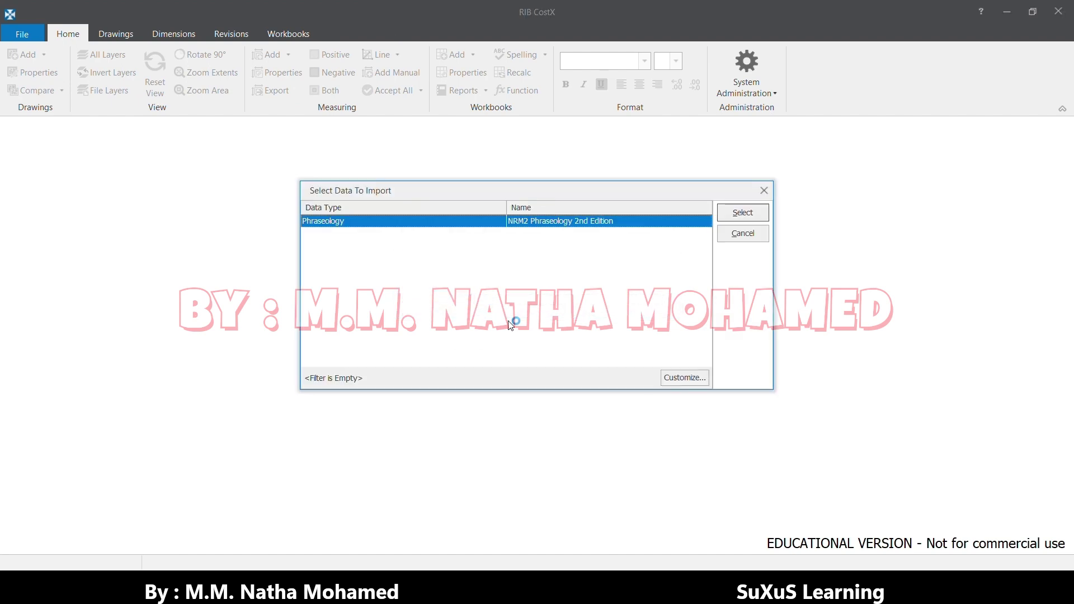
click(734, 218)
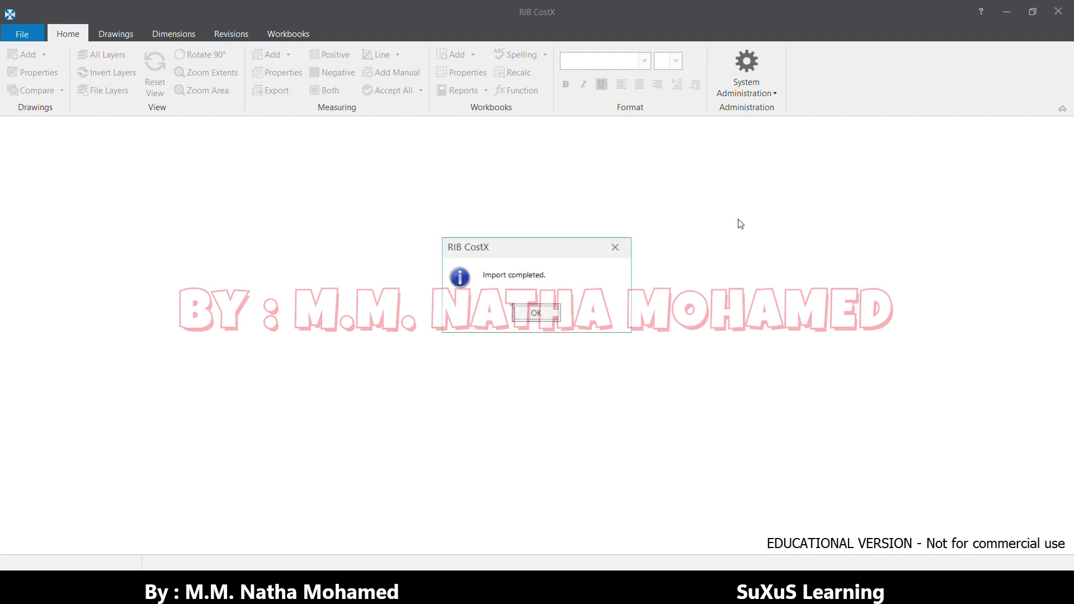
click(540, 312)
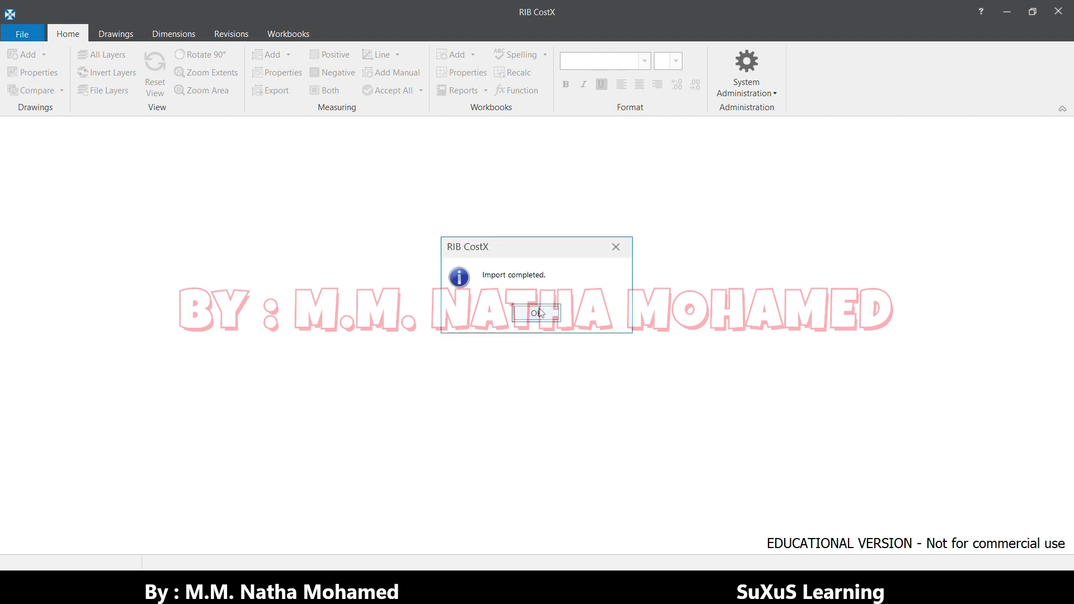
Step: Reopen 2 Storey Villa and show its phraseology libraries in Workbook View
click(30, 33)
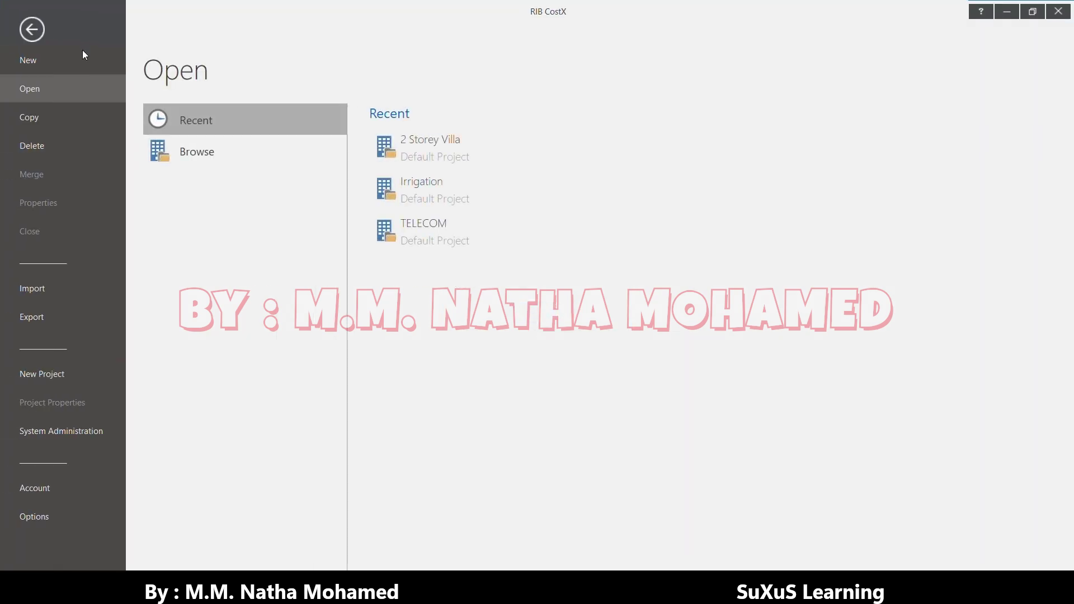
click(462, 153)
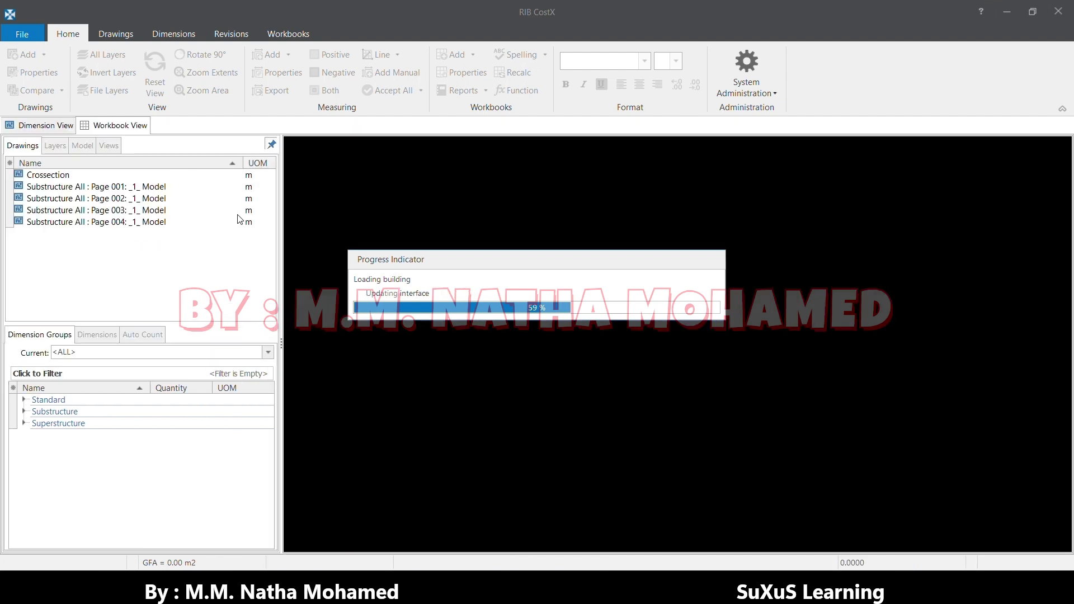
click(129, 127)
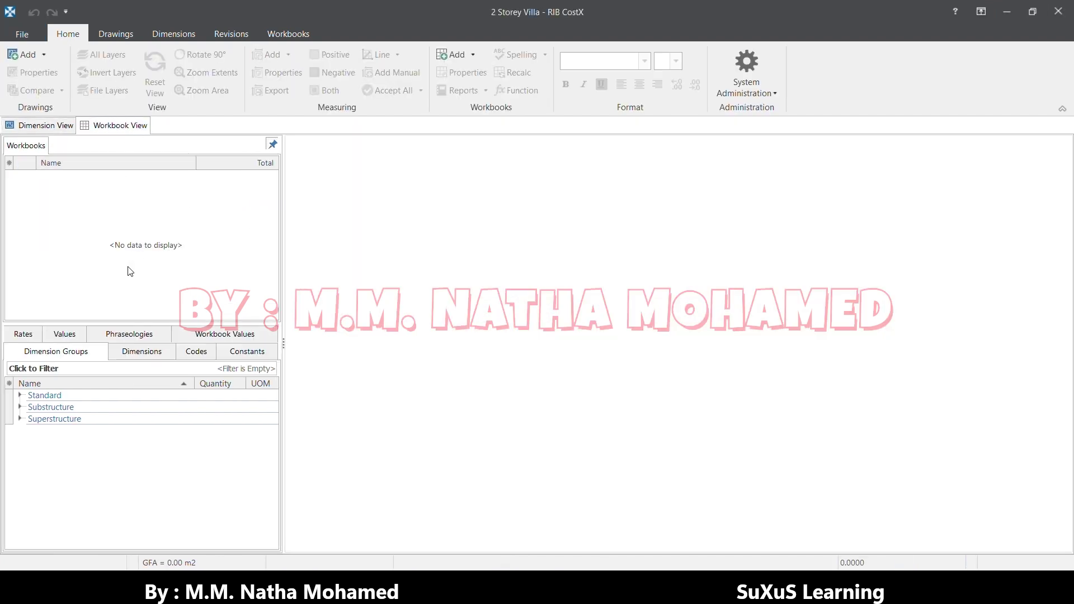
click(171, 36)
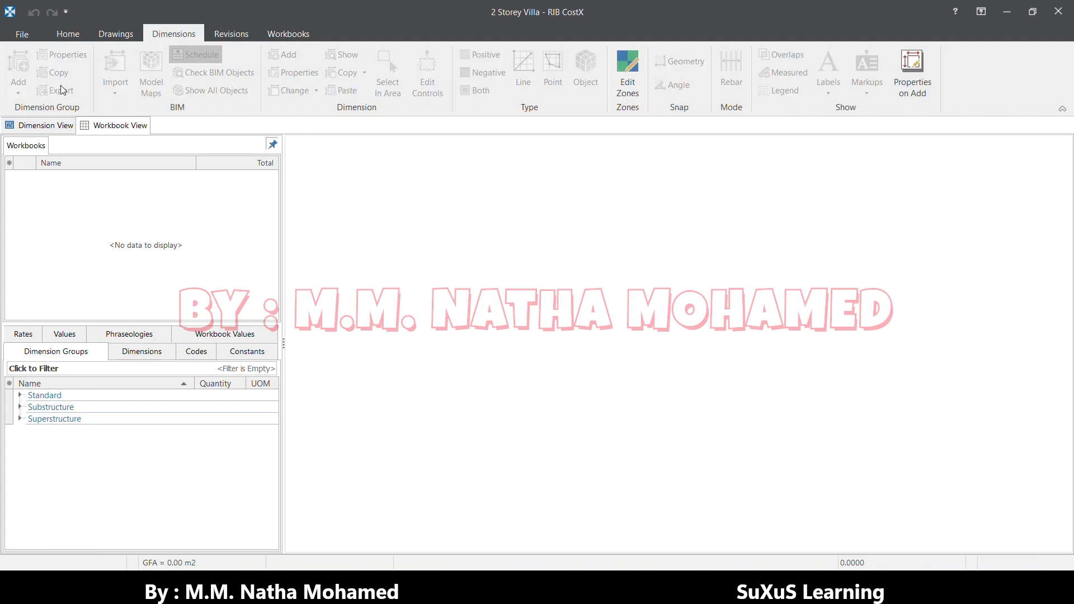
click(138, 337)
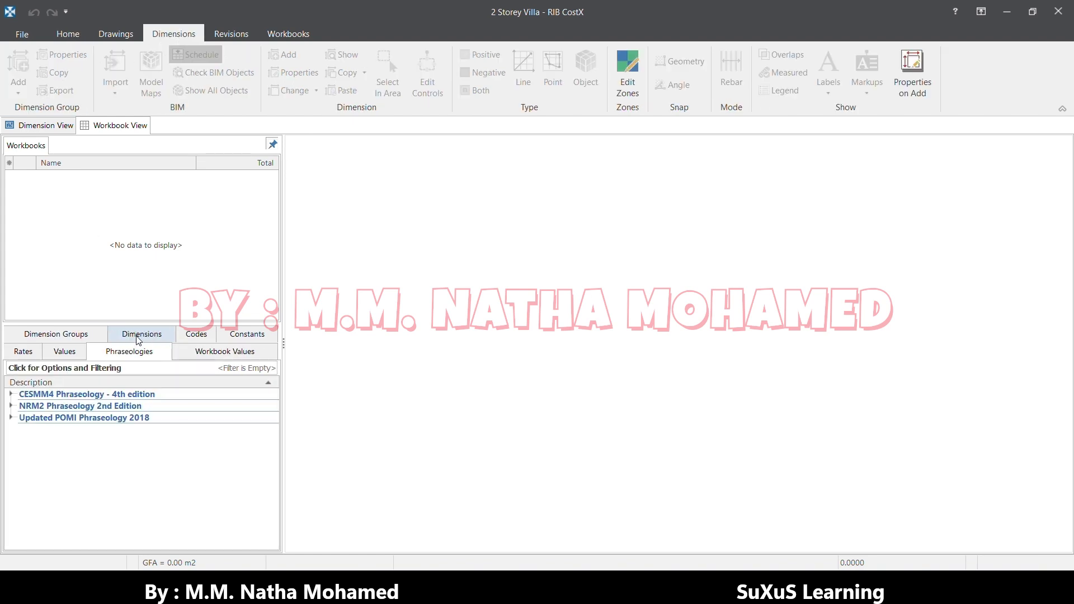
Step: Browse NRM2 Work Section 5: Excavating and filling items, then collapse NRM2
click(11, 406)
scroll(102, 441, down, 1)
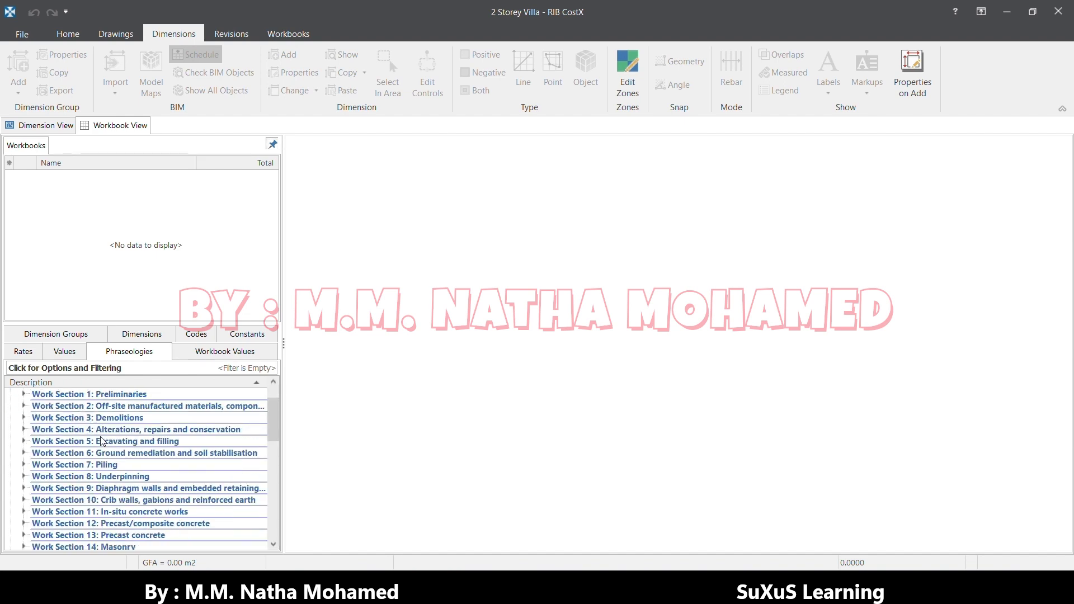
scroll(102, 434, down, 4)
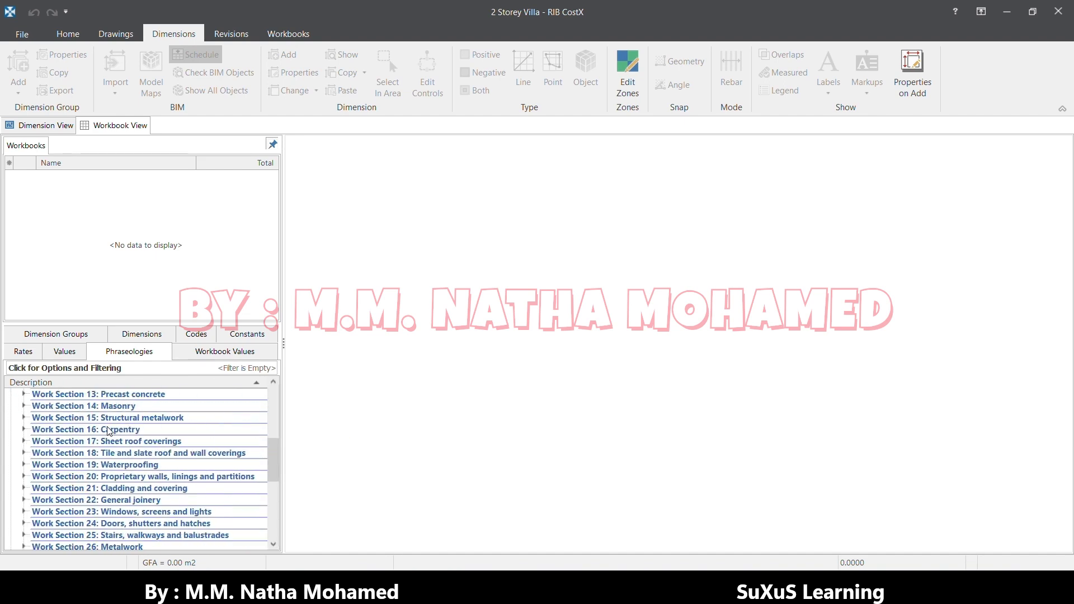
scroll(132, 502, down, 6)
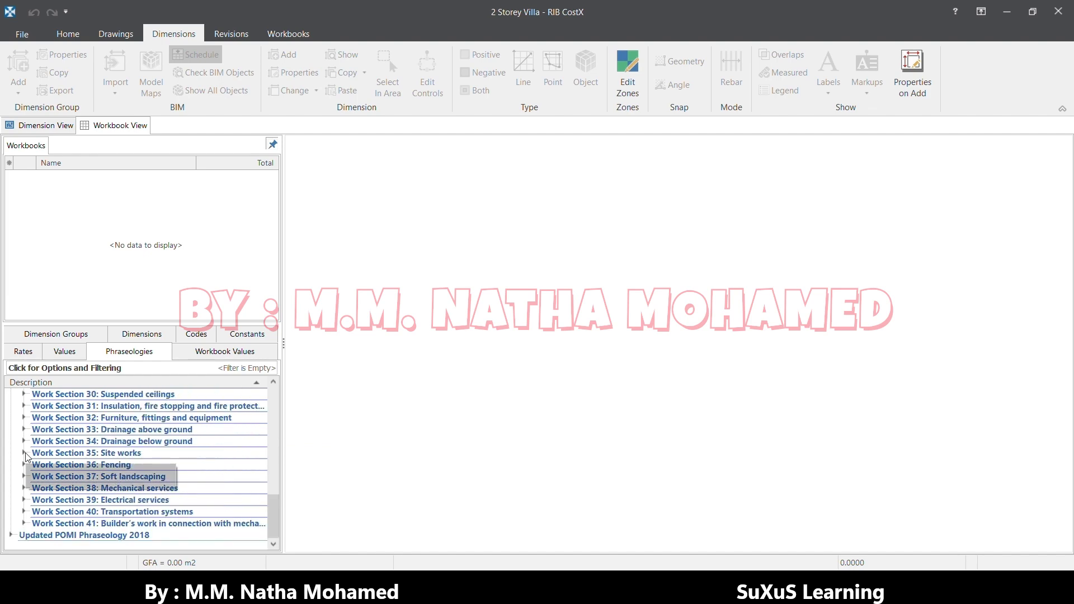
scroll(27, 457, up, 7)
scroll(26, 457, up, 4)
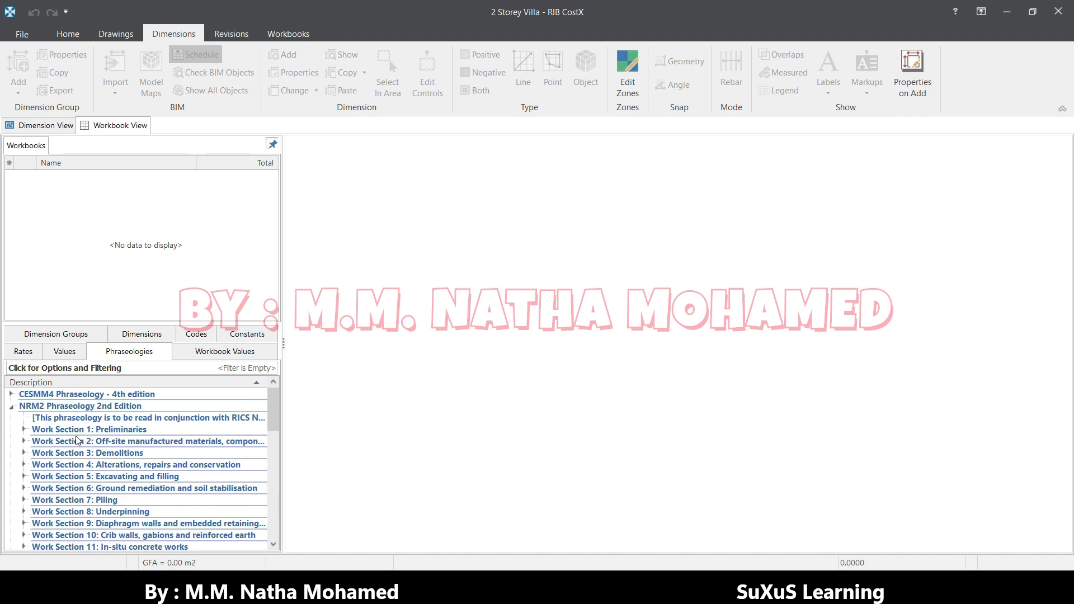
click(23, 478)
scroll(49, 472, down, 1)
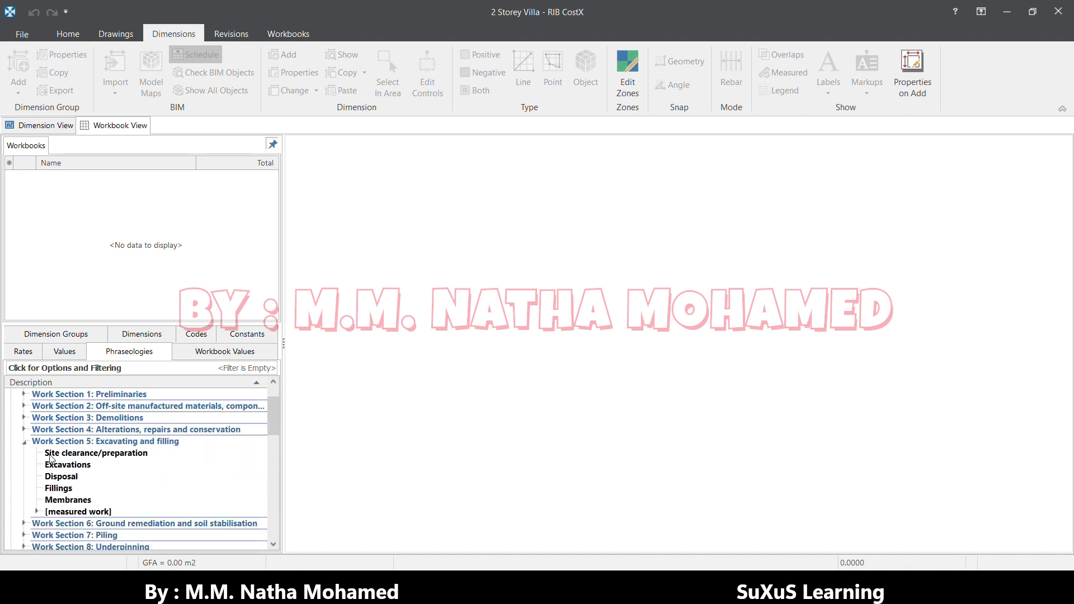
click(56, 455)
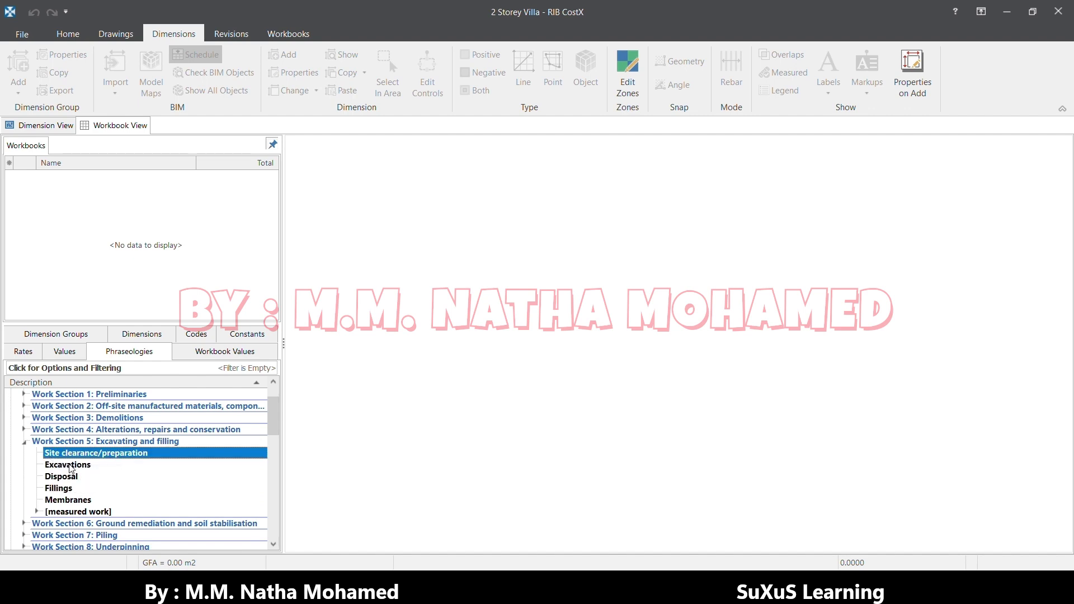
click(69, 466)
scroll(71, 467, down, 2)
scroll(103, 463, up, 1)
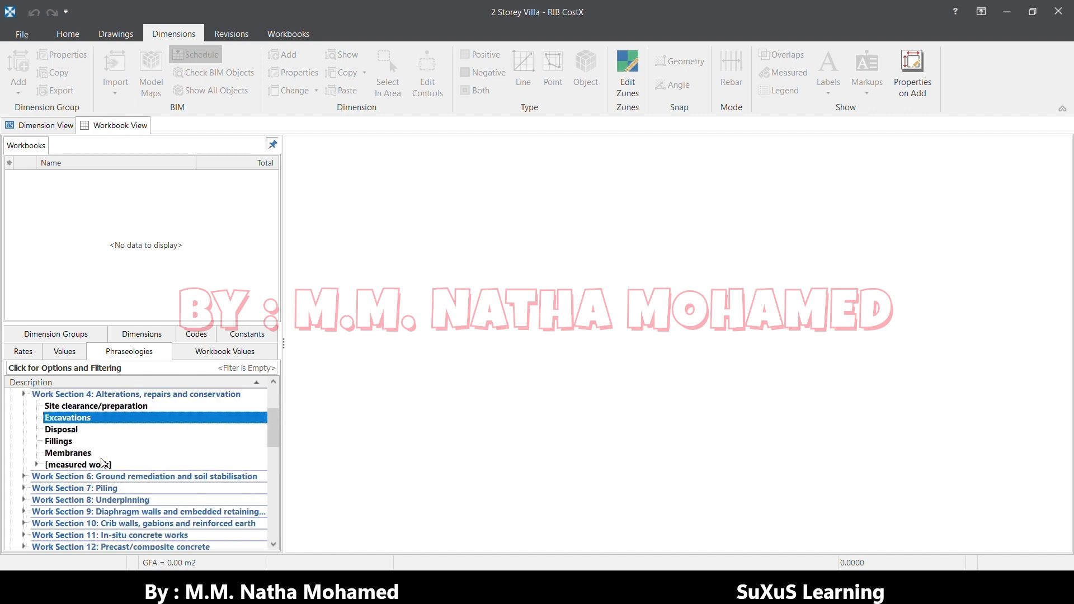
scroll(103, 463, up, 3)
click(12, 406)
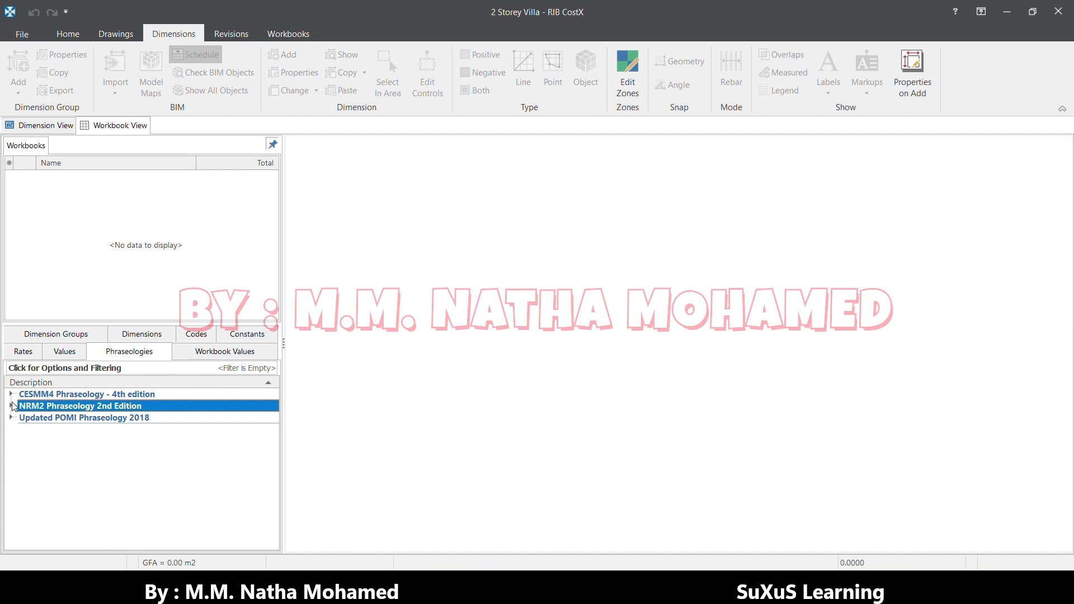
Step: Expand CESMM4 Class I: Pipework - Pipes down to clay pipes, nominal bore 200-300 mm
click(11, 395)
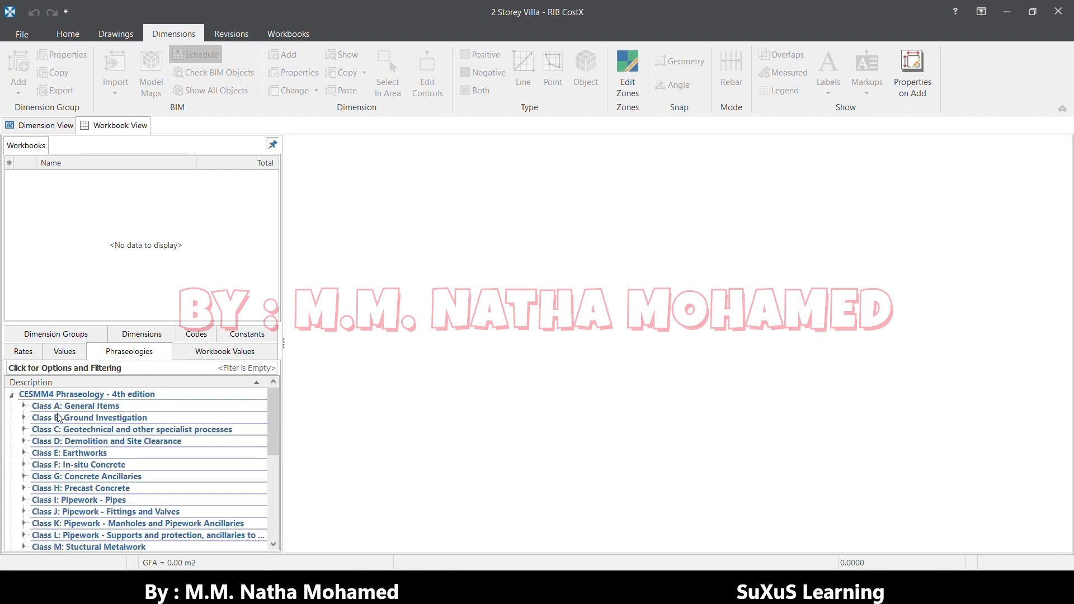
scroll(62, 420, down, 2)
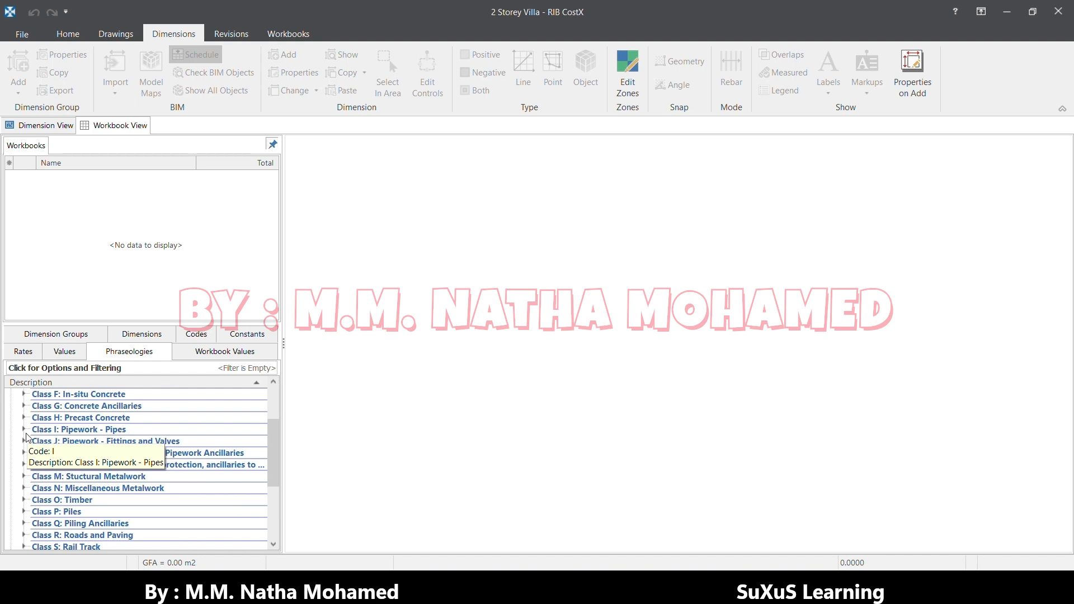
click(24, 429)
scroll(49, 436, down, 1)
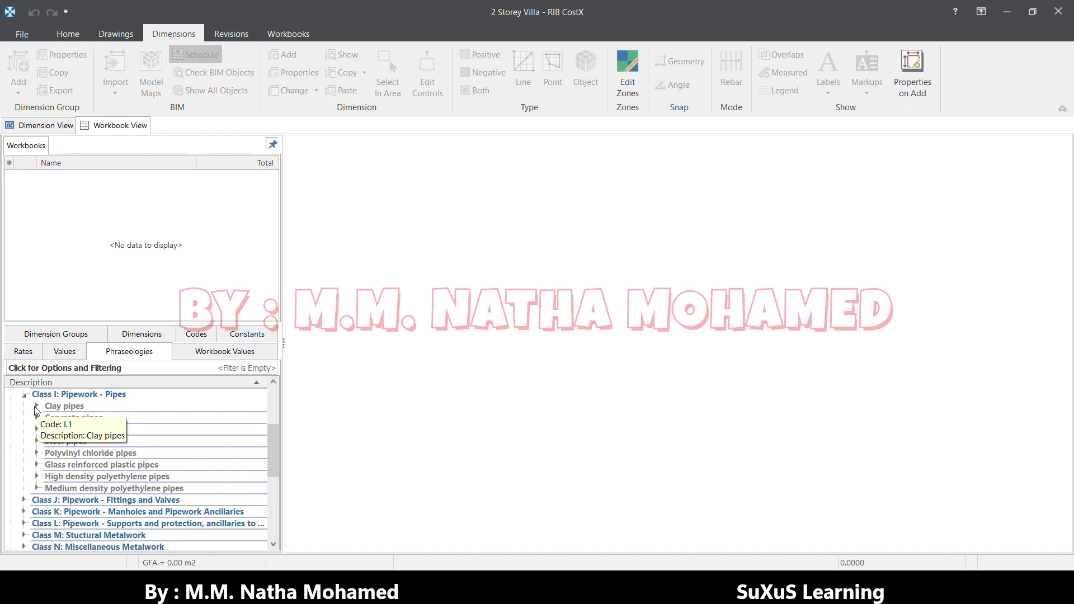
click(36, 407)
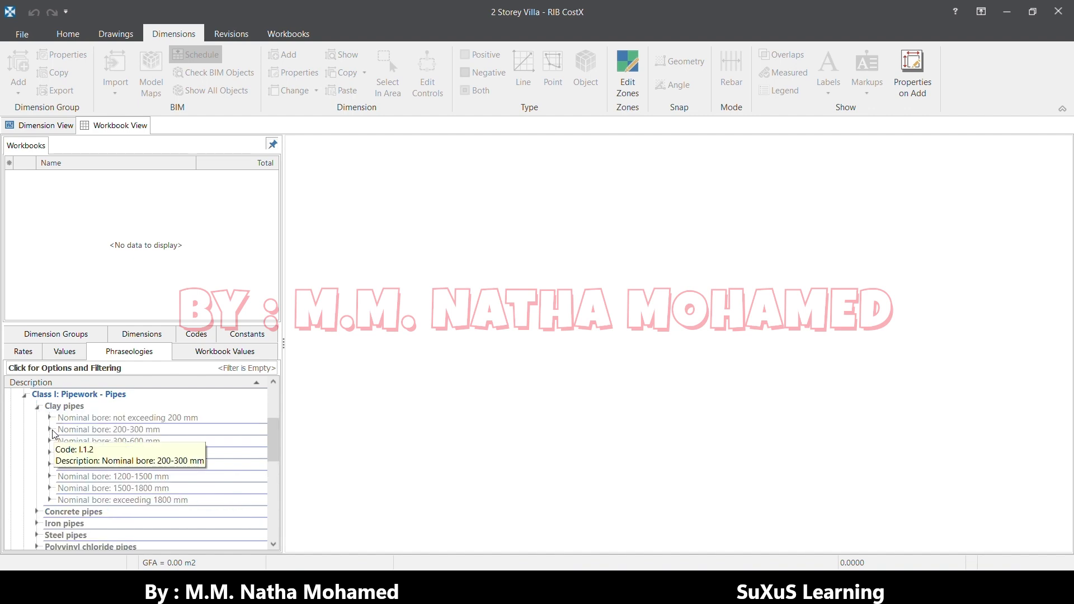
click(50, 429)
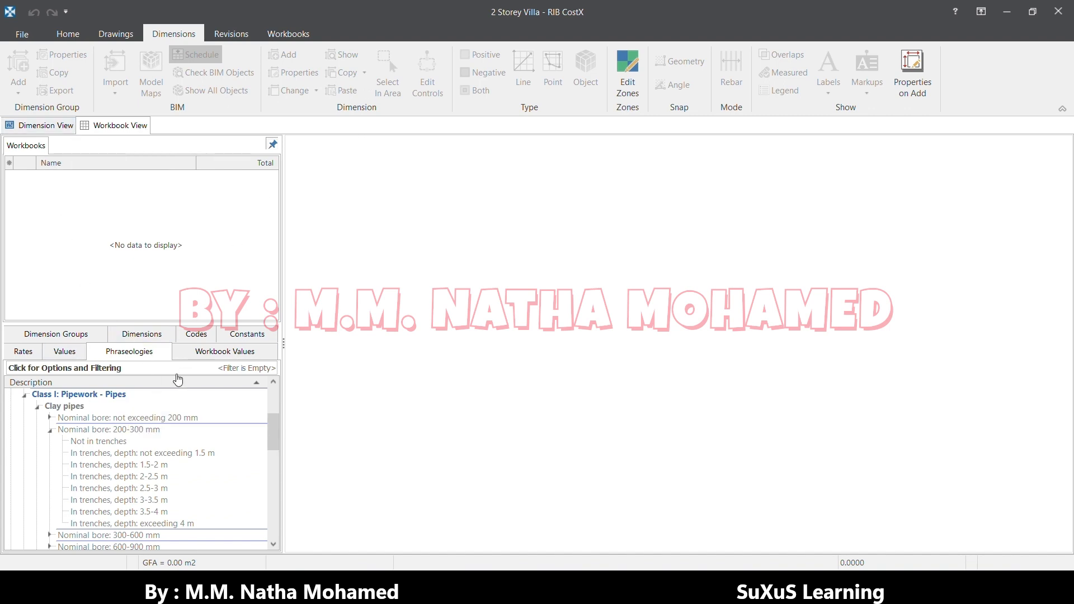
click(344, 151)
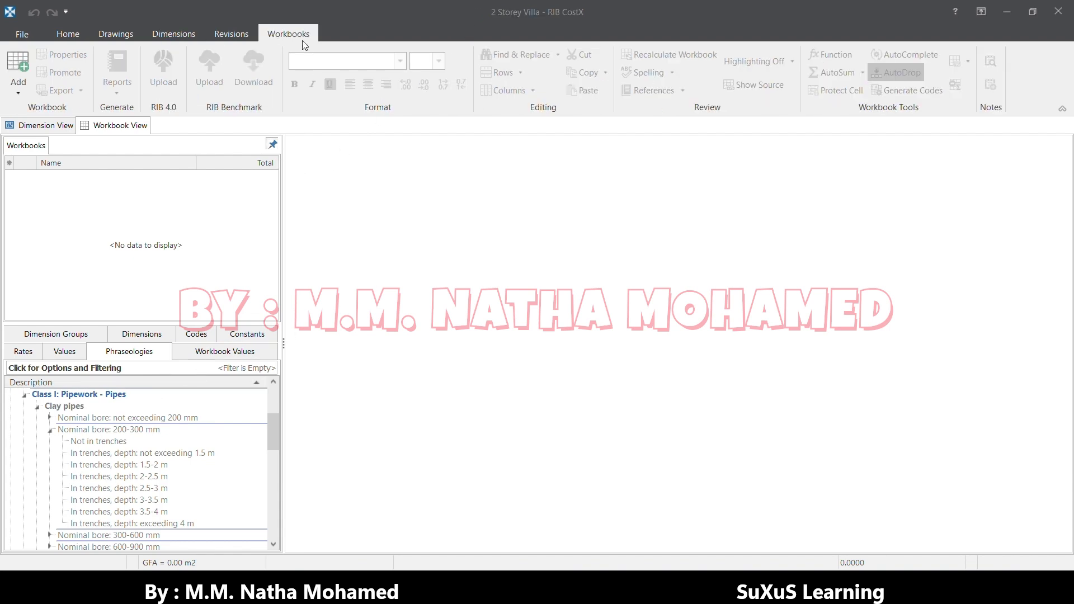
Step: Add a new workbook named BOQ from the Workbooks ribbon
click(17, 70)
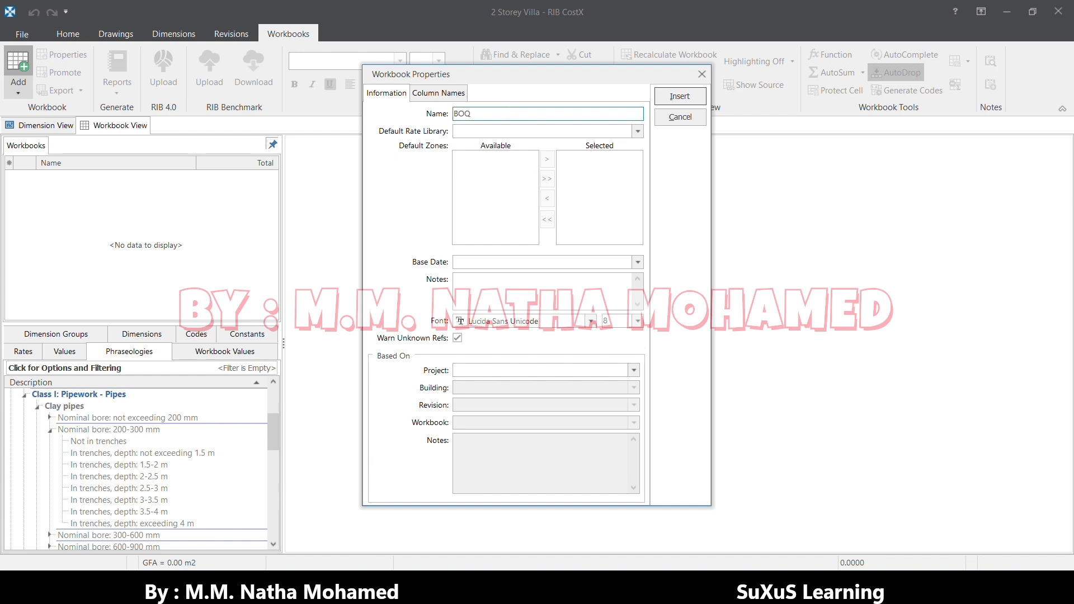
text(BOQ)
click(680, 96)
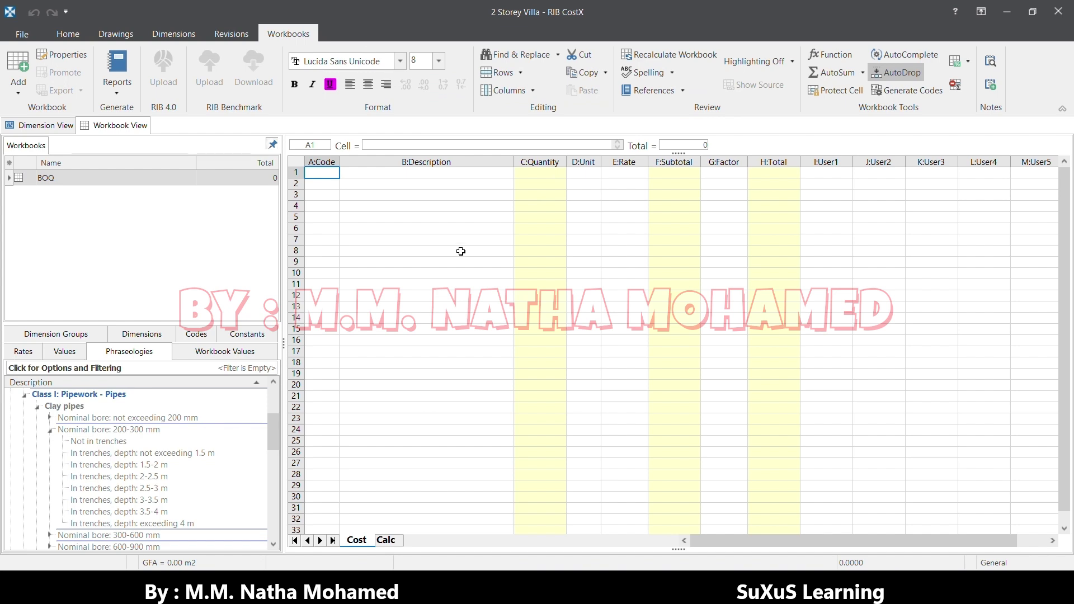
scroll(37, 444, up, 2)
mouse_move(113, 178)
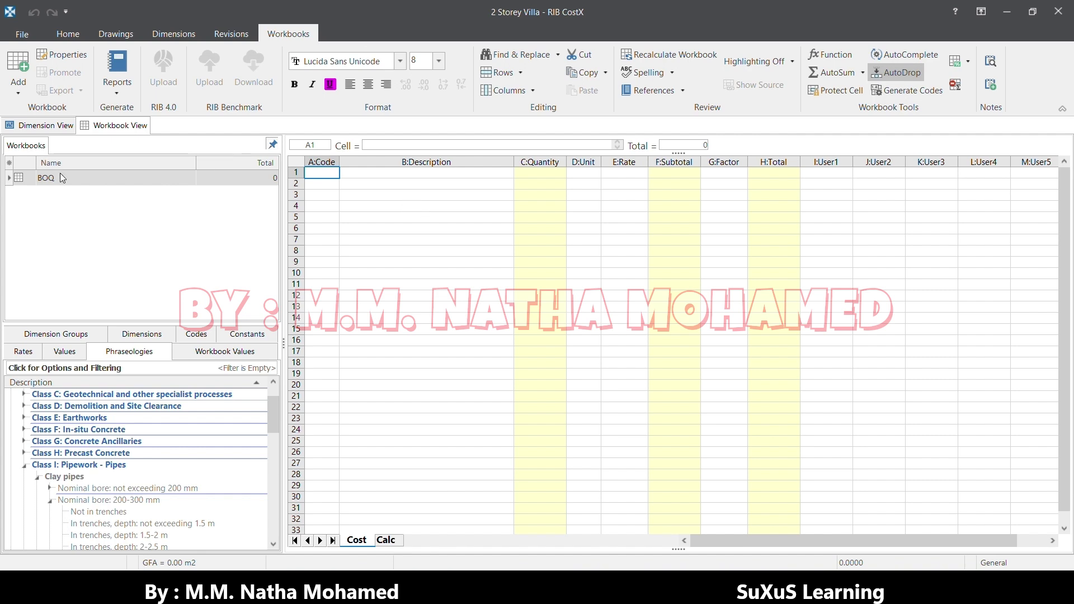
Step: Inspect the Substructure groups Blinding (F1) and Excavation (F1), then return to the BOQ grid
click(59, 126)
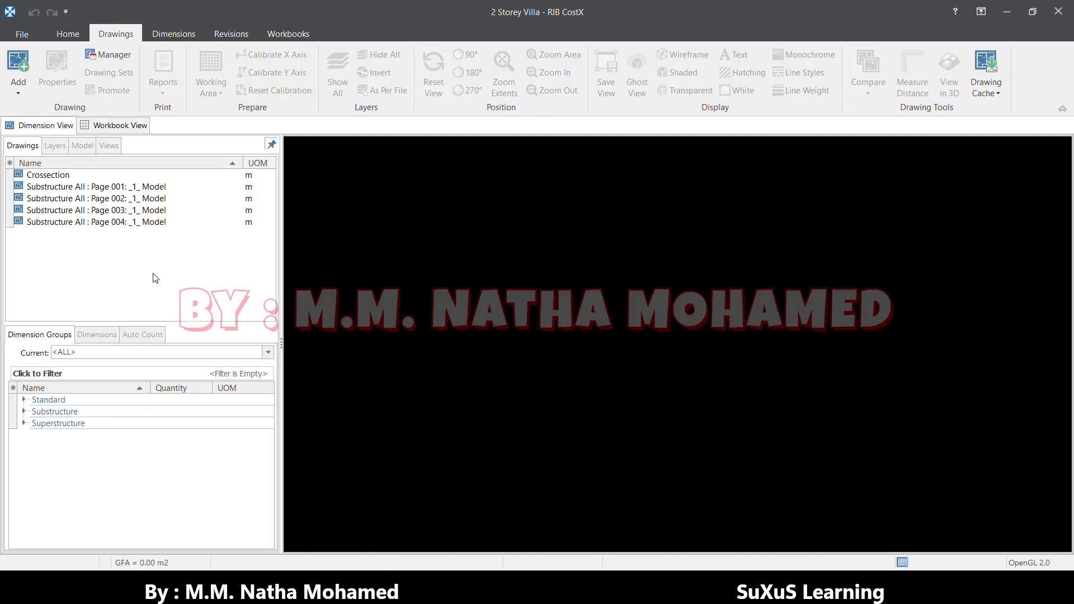
click(24, 412)
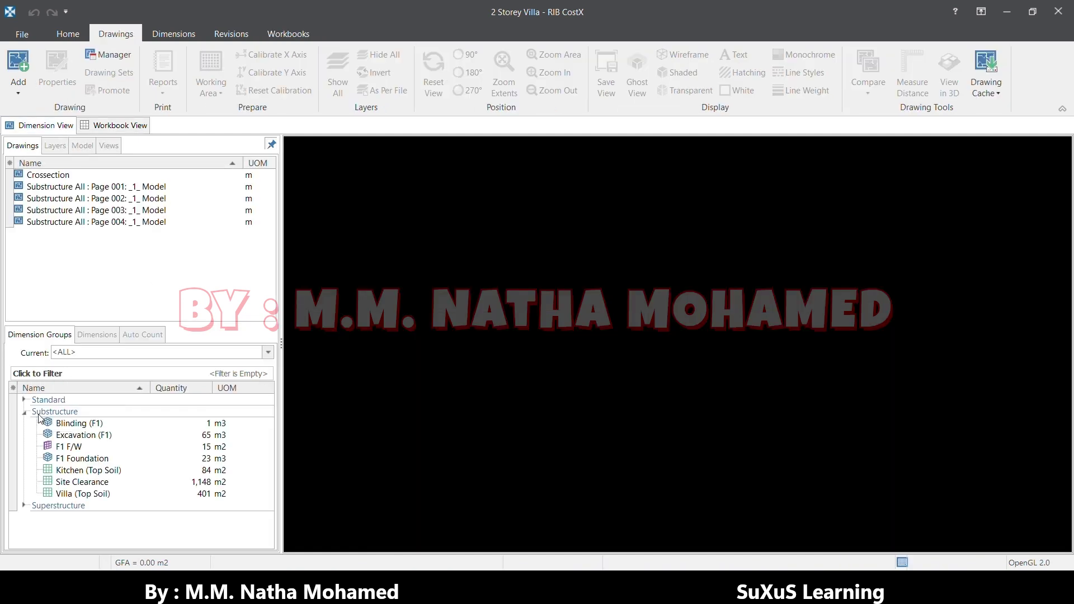
click(73, 426)
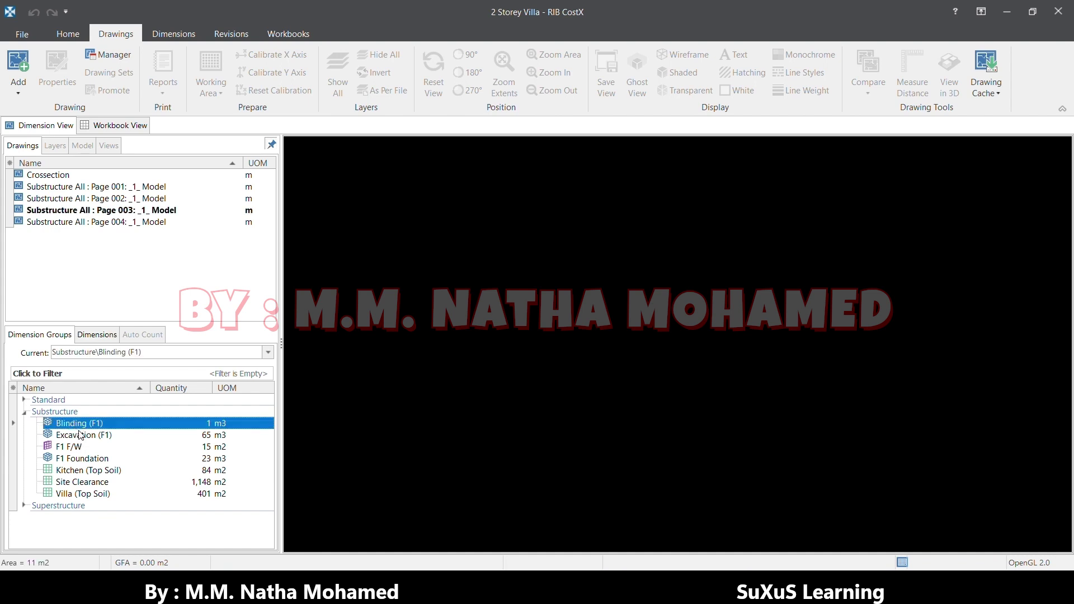
click(81, 435)
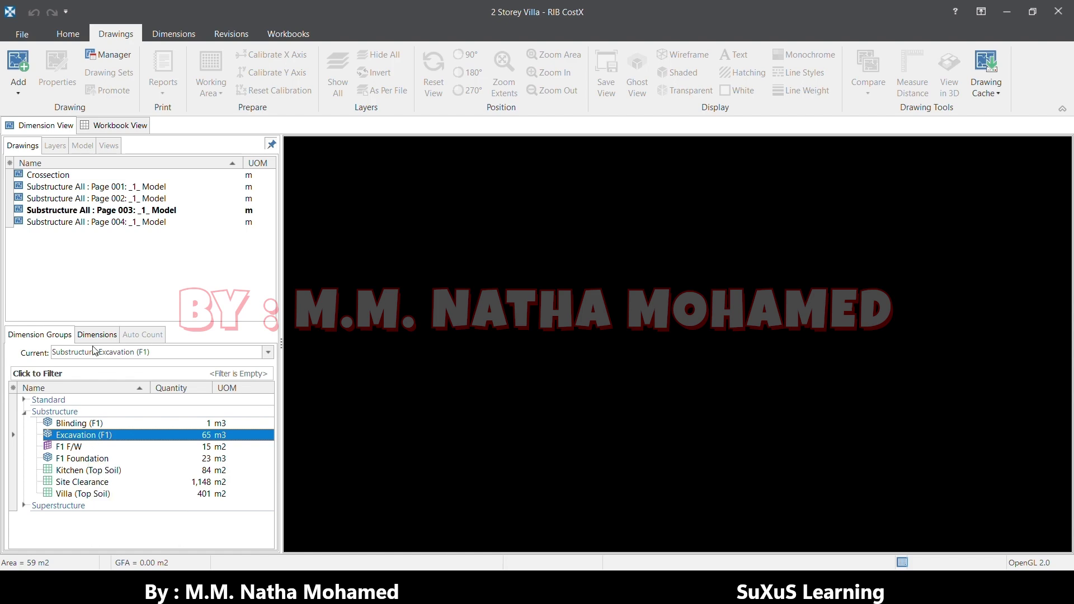
click(109, 131)
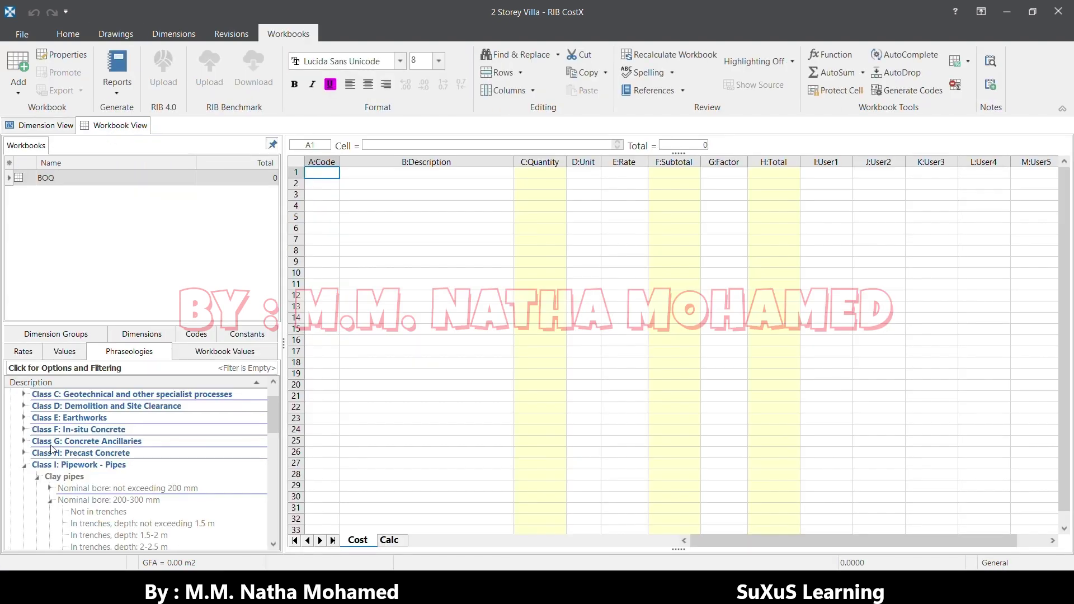
scroll(43, 436, up, 1)
Step: Expand Updated POMI Phraseology 2018 down to CONCRETE WORK > POURED CONCRETE; REINFORCED
click(11, 395)
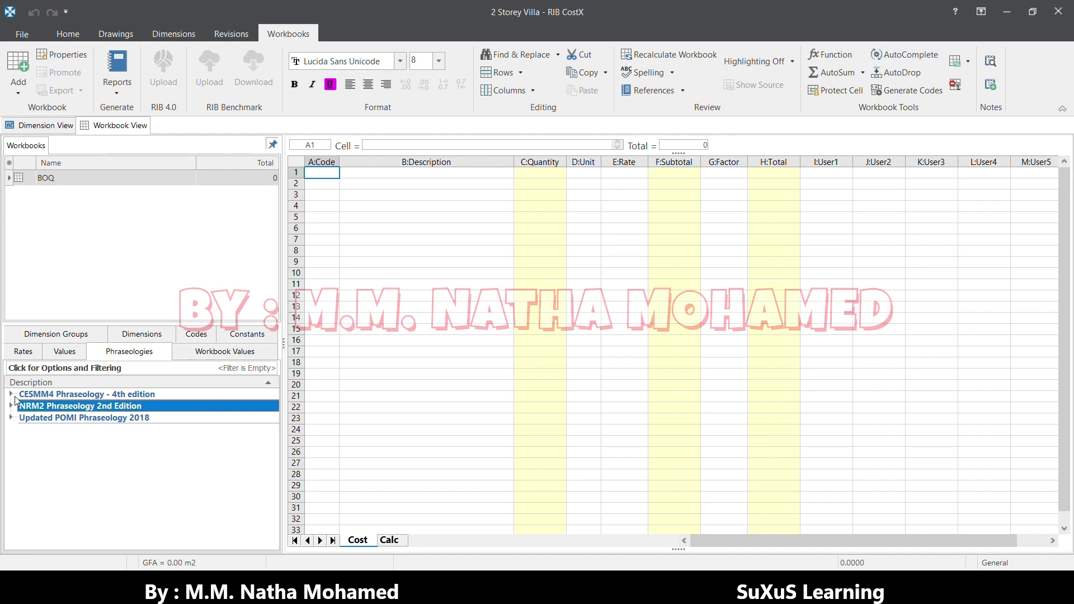
click(12, 418)
scroll(56, 429, down, 1)
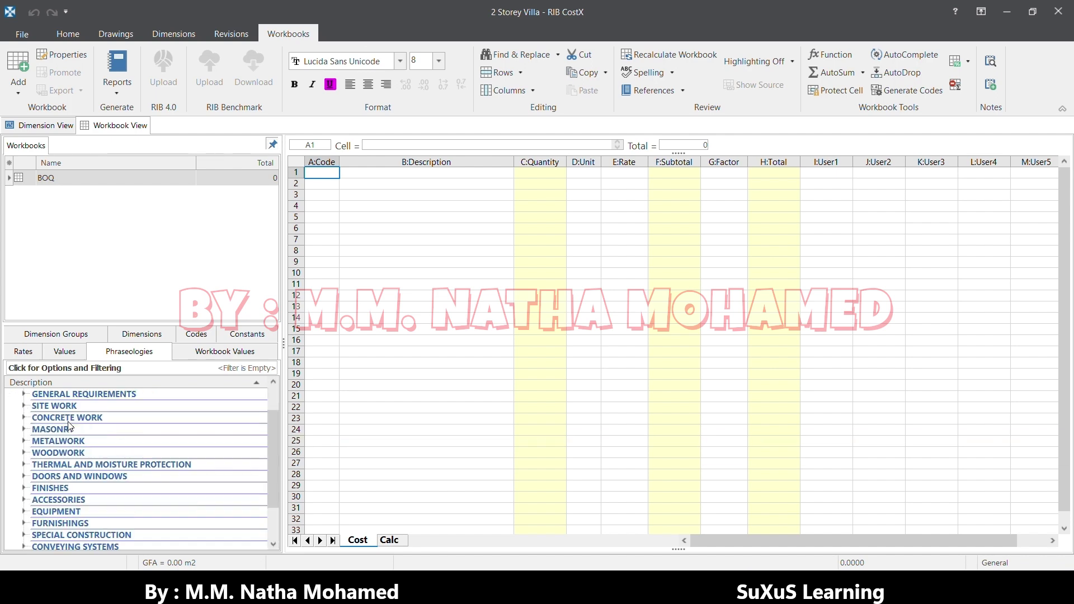
click(24, 418)
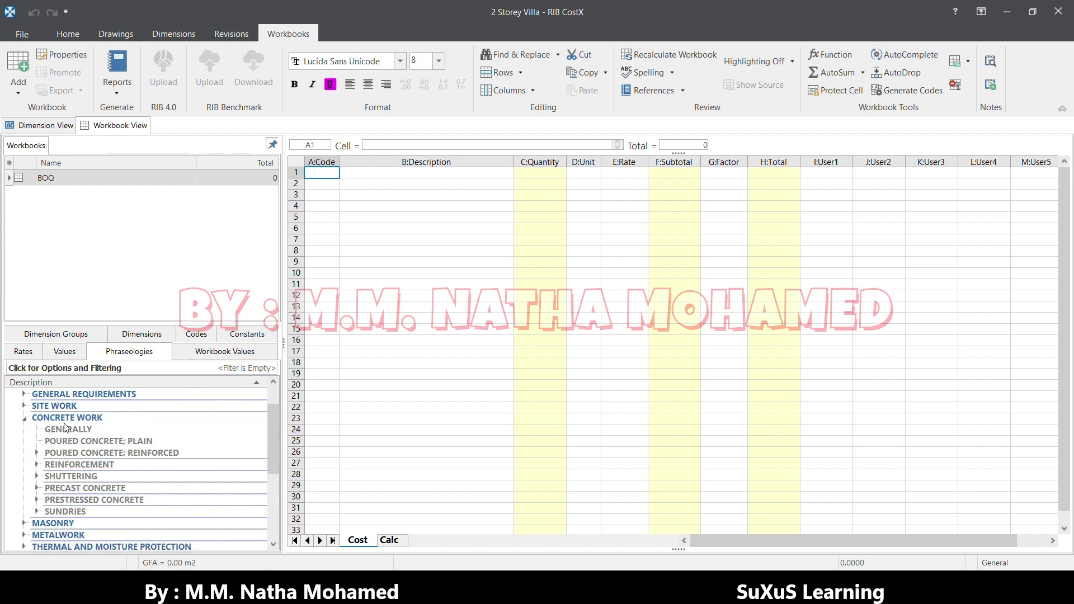
scroll(66, 456, down, 1)
click(37, 418)
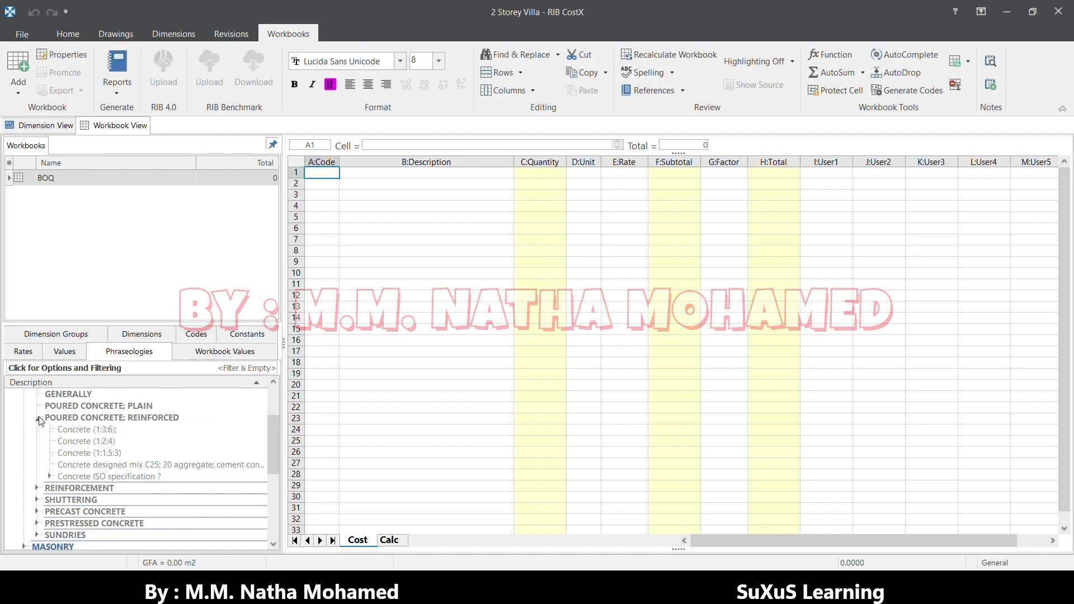
scroll(72, 429, up, 2)
scroll(72, 428, up, 2)
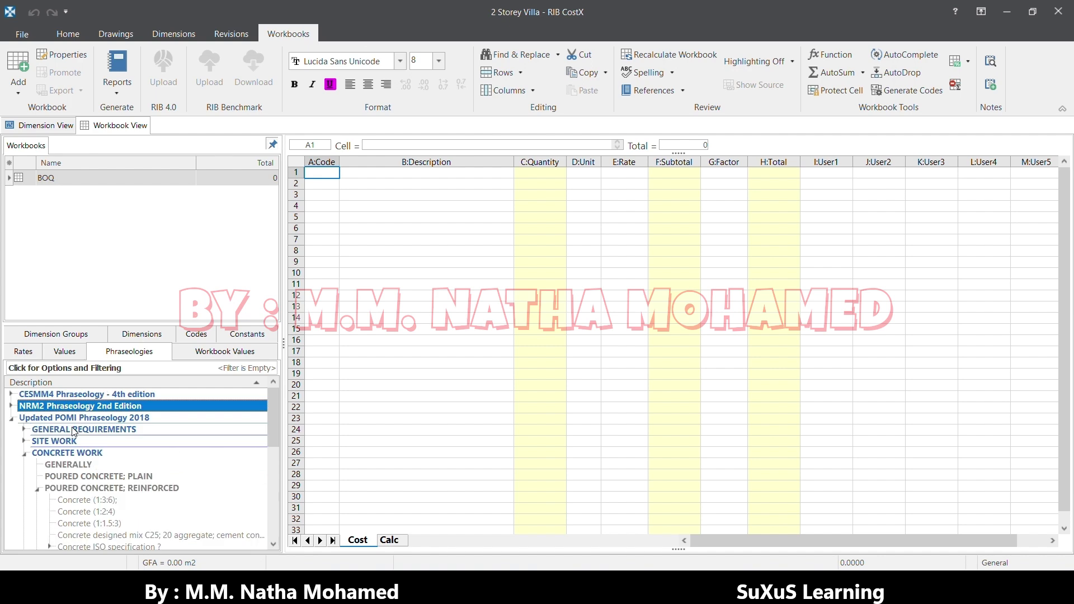
scroll(70, 425, down, 2)
Step: Drag Concrete (1:3:6) into the BOQ sheet, adding rows coded C and C2.1
click(68, 420)
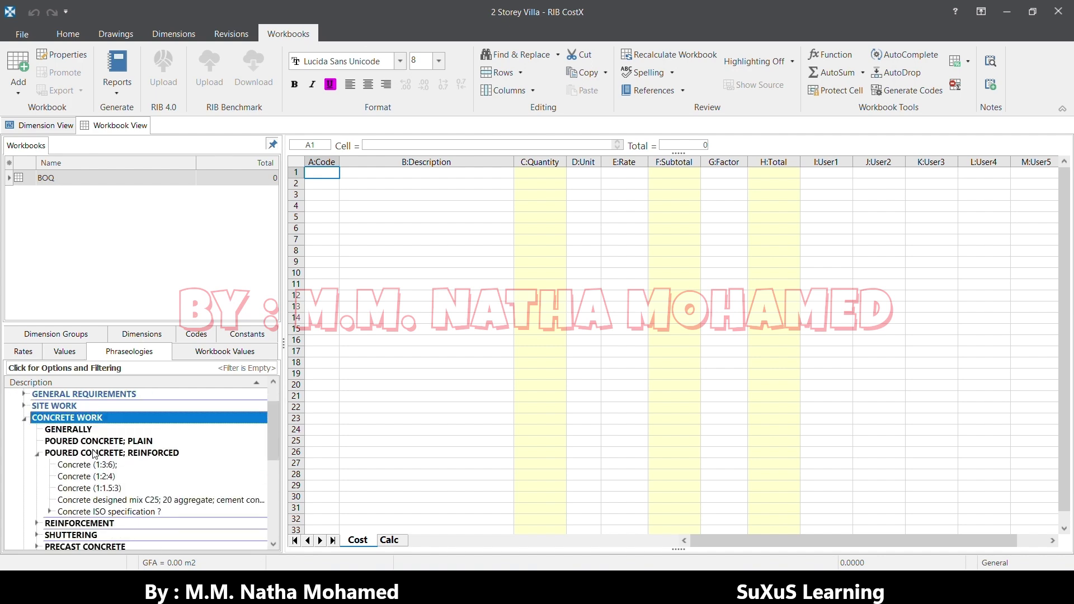
click(94, 454)
drag(92, 467, 415, 194)
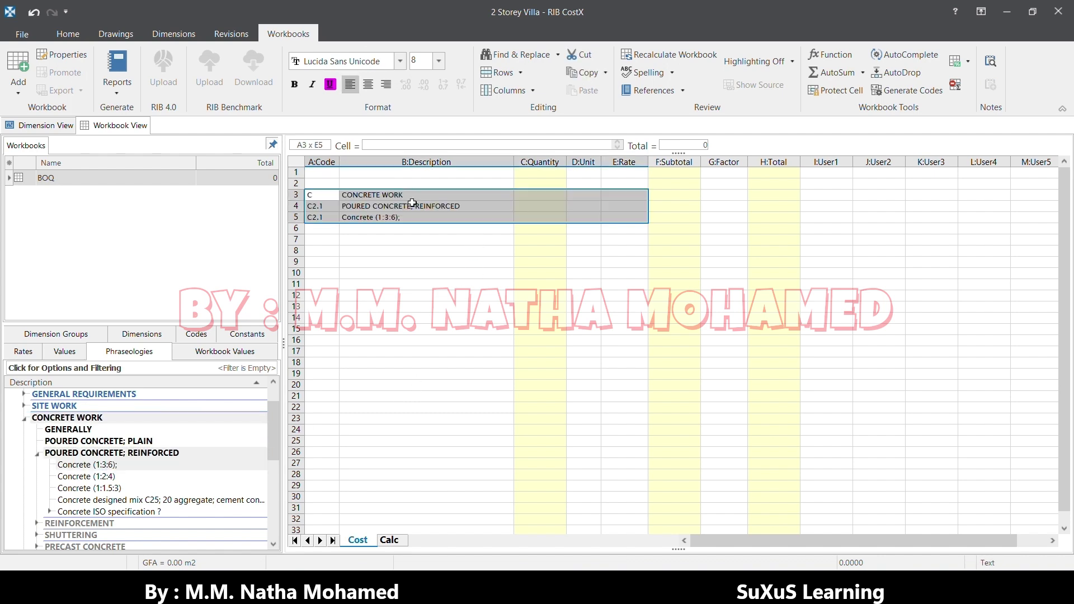
click(403, 253)
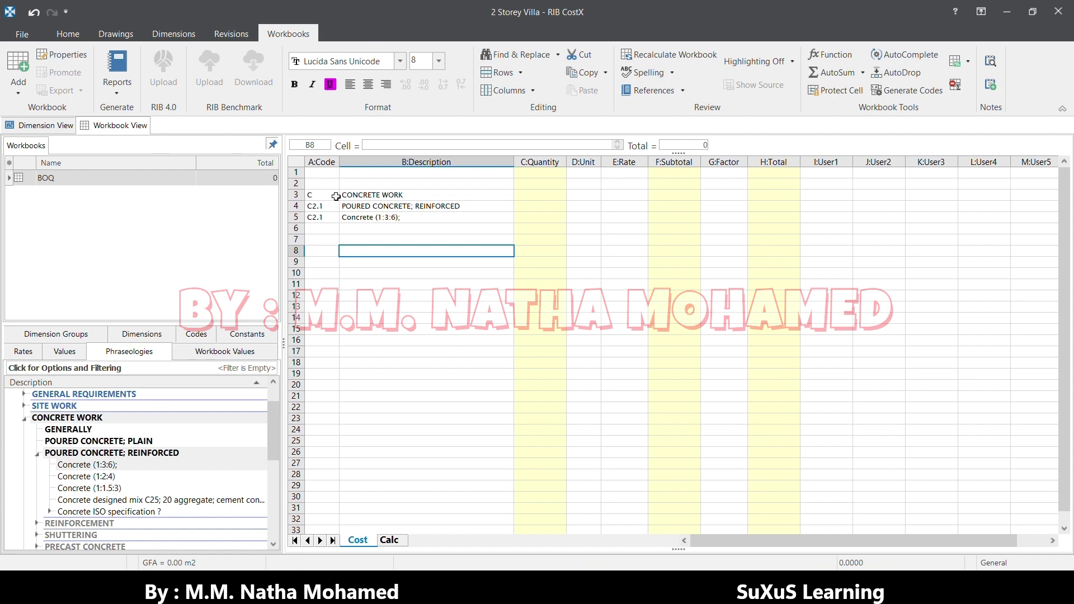
drag(332, 194, 330, 217)
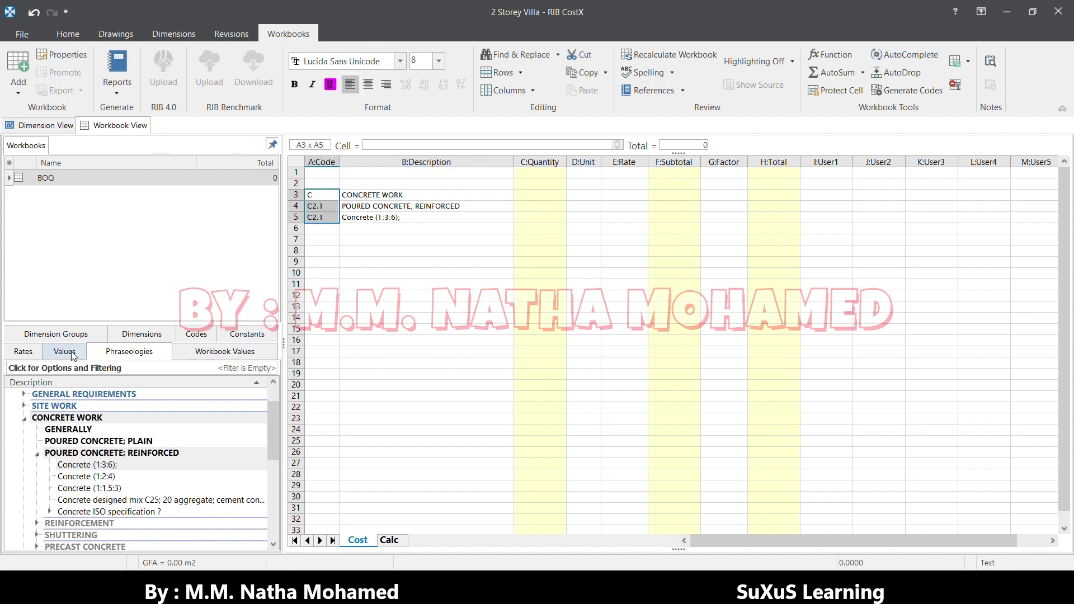
Step: Drop F1 Foundation onto the Concrete (1:3:6) row as a live Volume link, giving 23
click(56, 125)
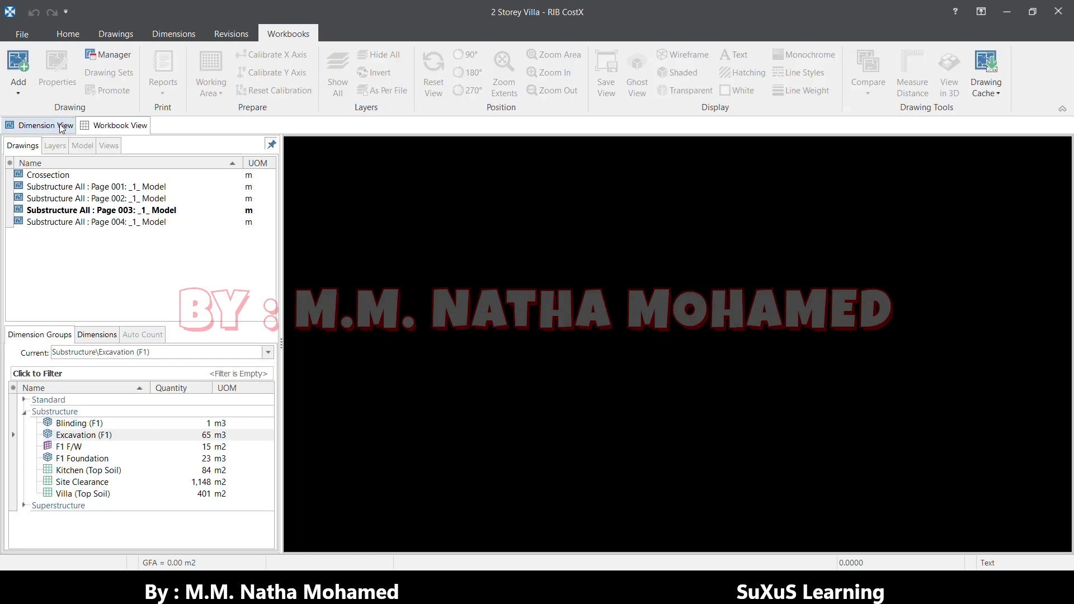
click(110, 129)
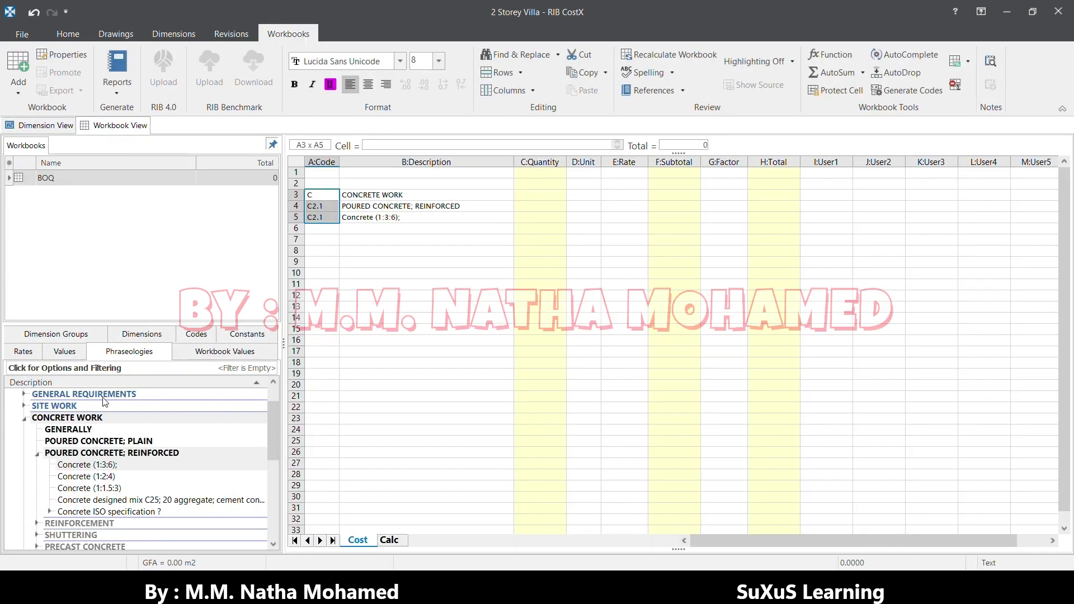
click(56, 334)
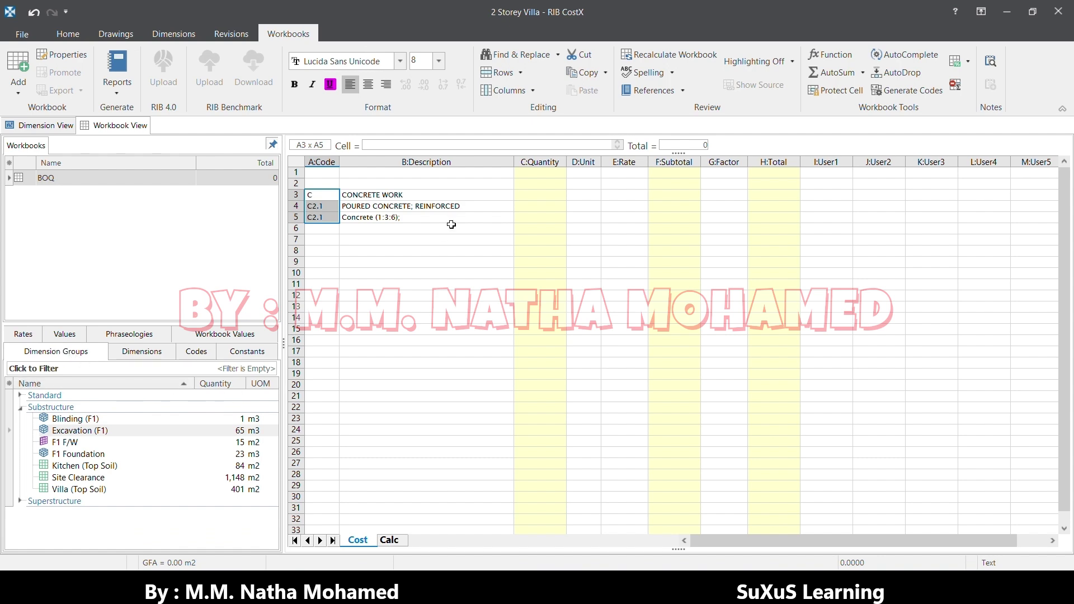
click(435, 215)
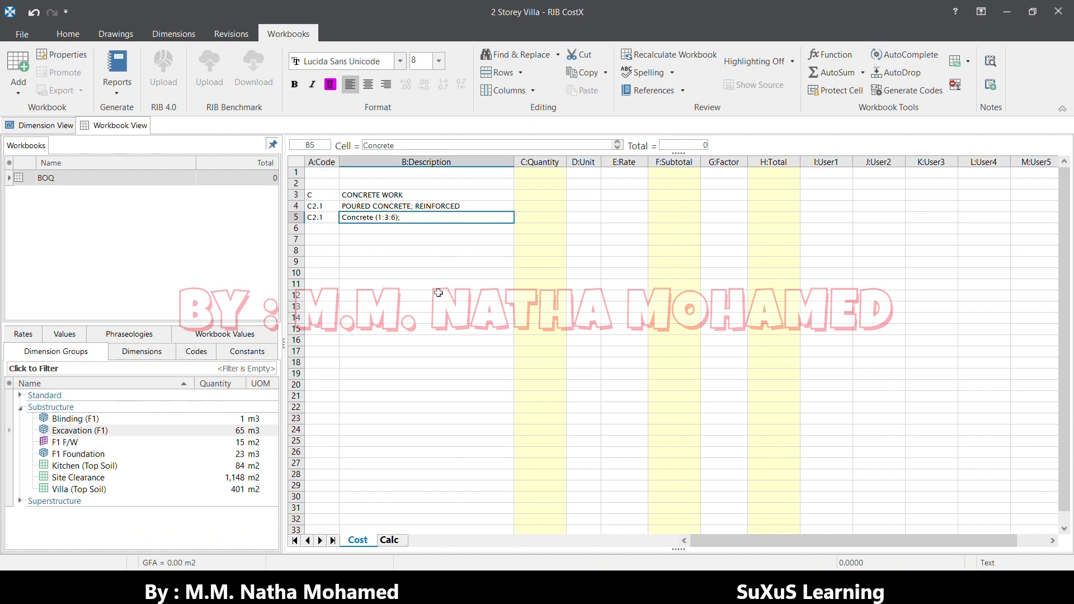
click(87, 457)
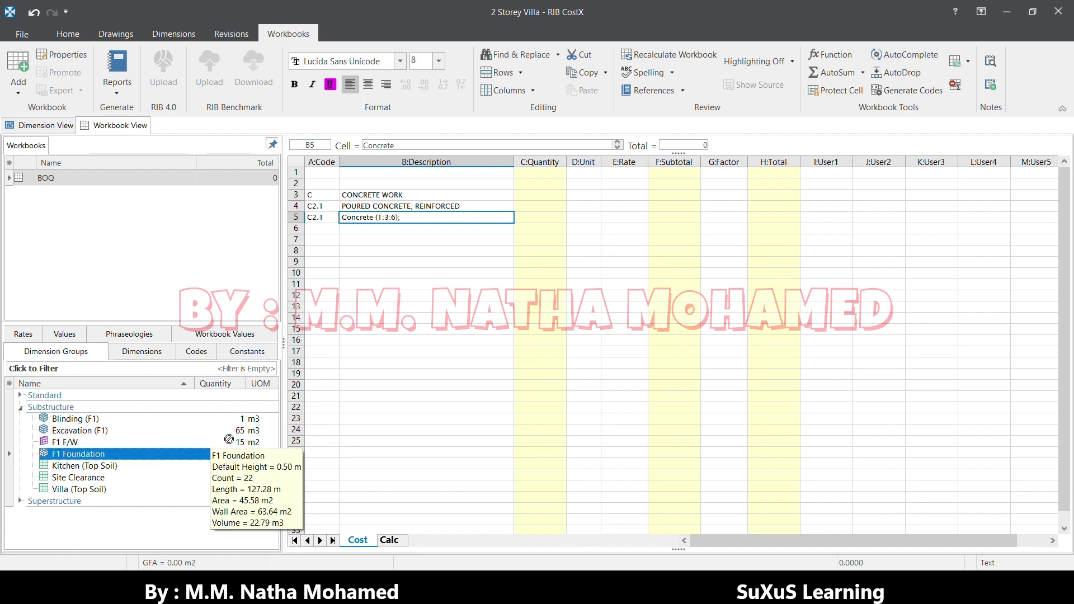
drag(87, 457, 434, 288)
drag(464, 209, 558, 224)
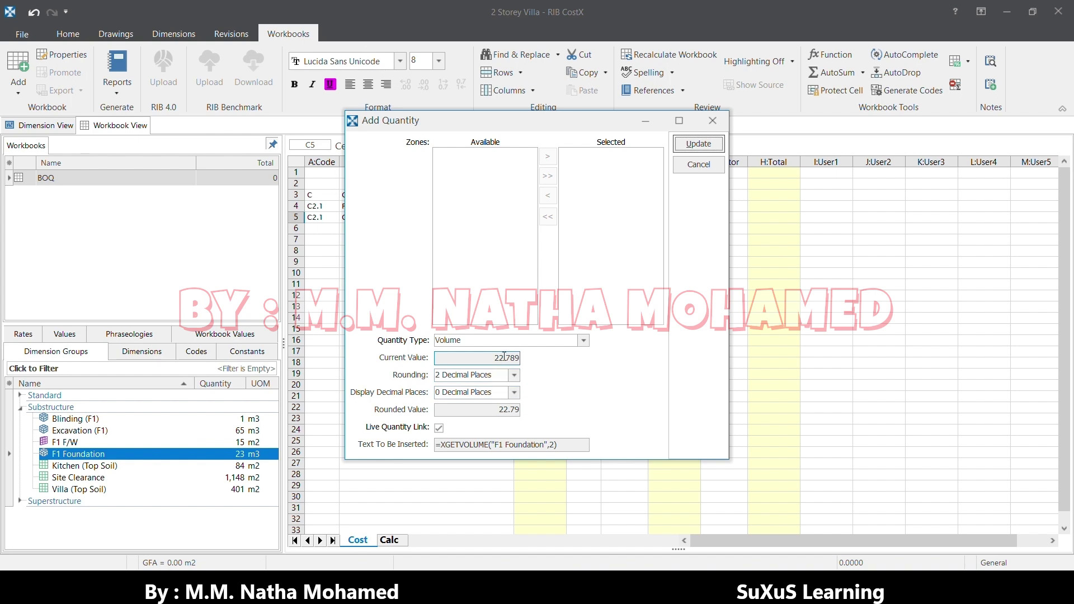
click(698, 144)
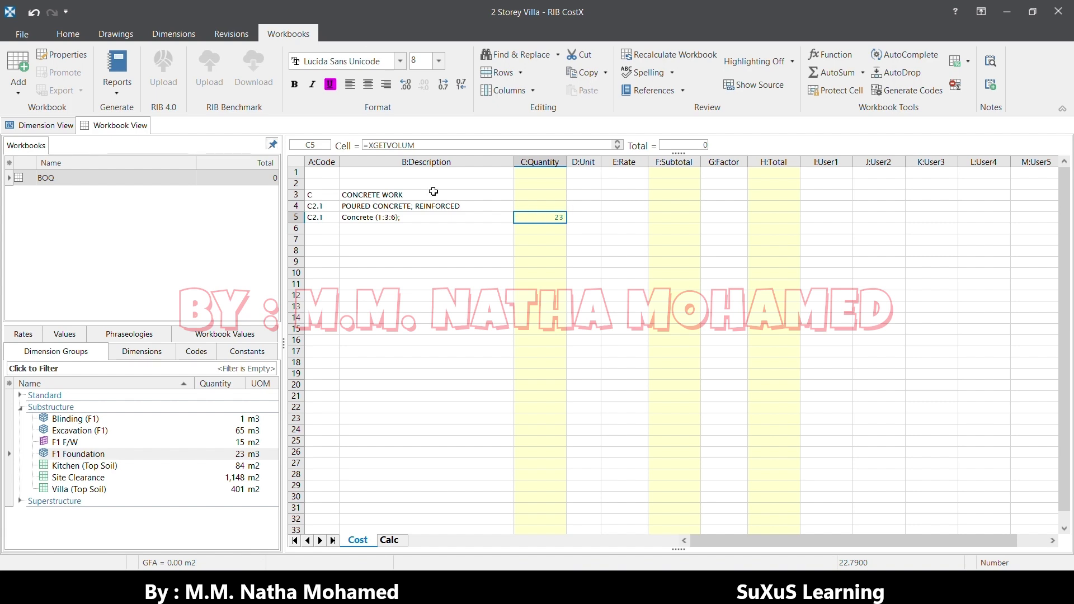
Step: Open the fourth Substructure All drawing page
click(41, 127)
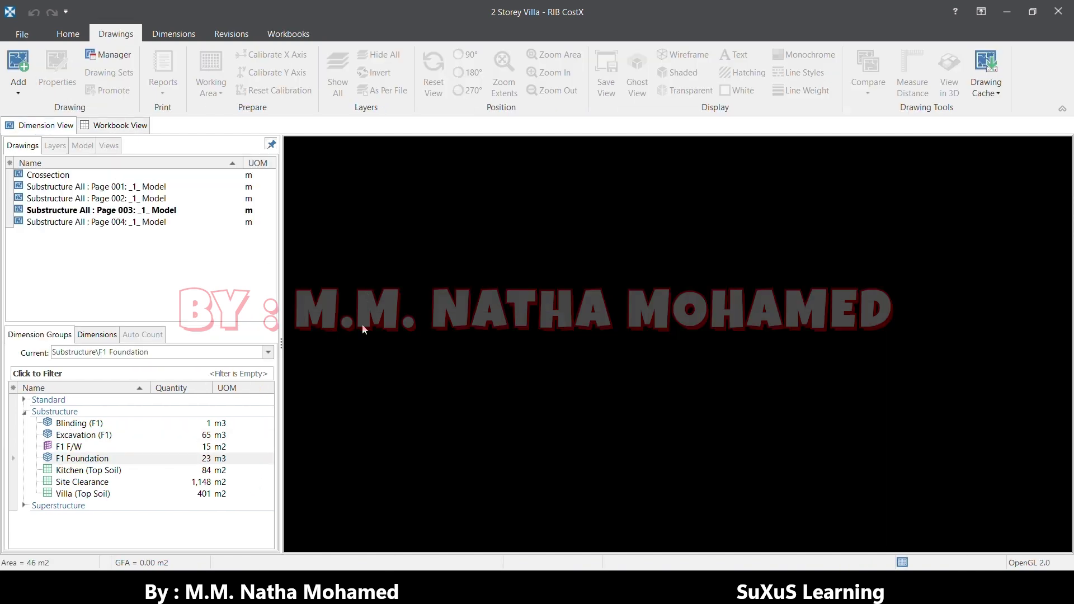
click(95, 221)
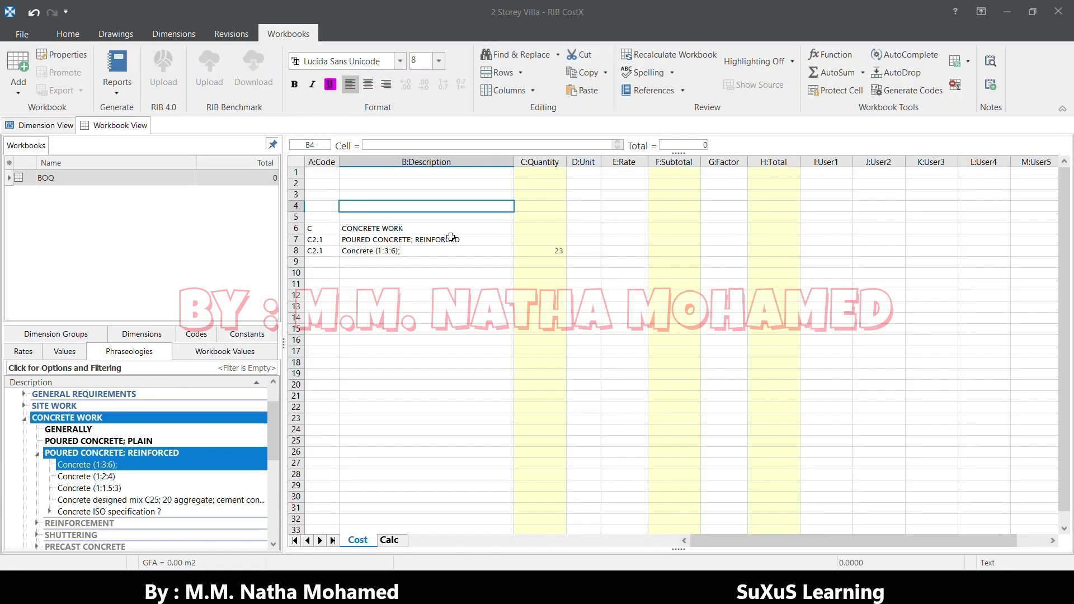
scroll(77, 467, up, 1)
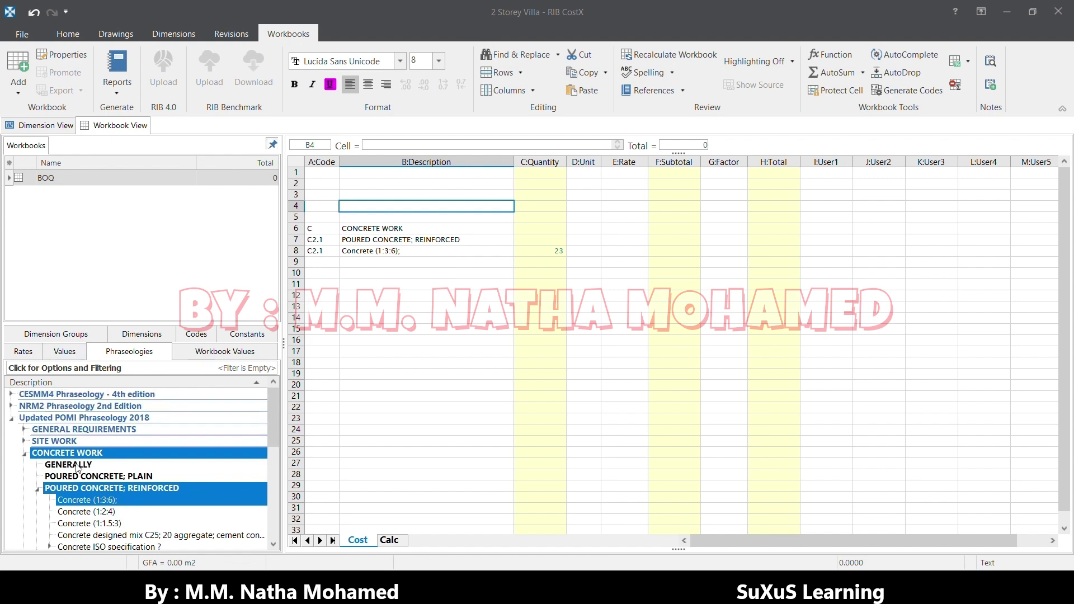
Step: Drag POMI SITE WORK > EXCAVATION 'for pits to receive foundation bases' (B9.1, m3) into row 3
click(24, 442)
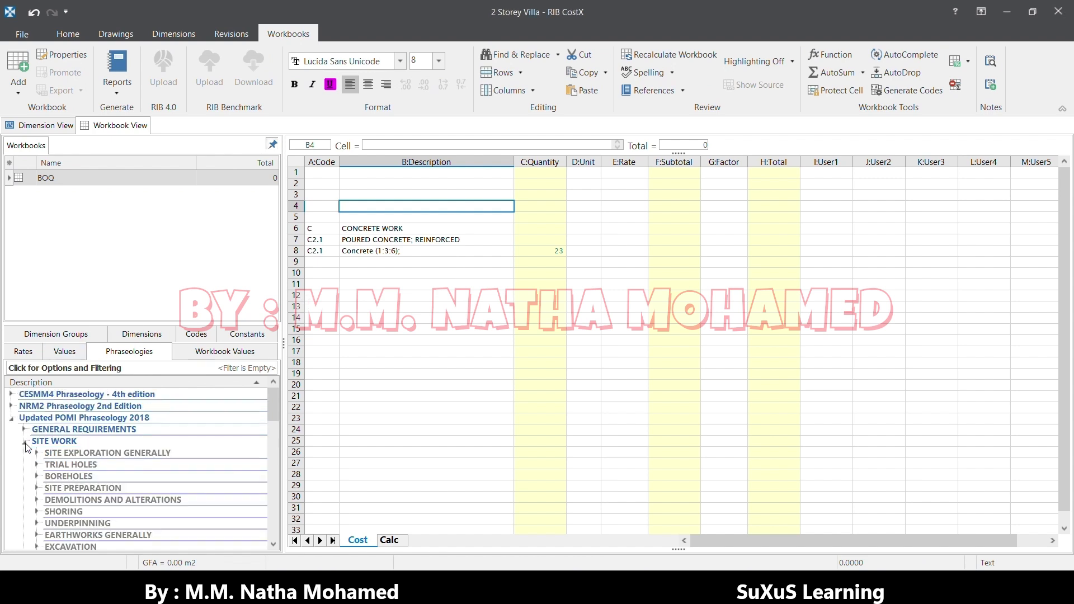
scroll(72, 461, down, 2)
scroll(62, 481, down, 1)
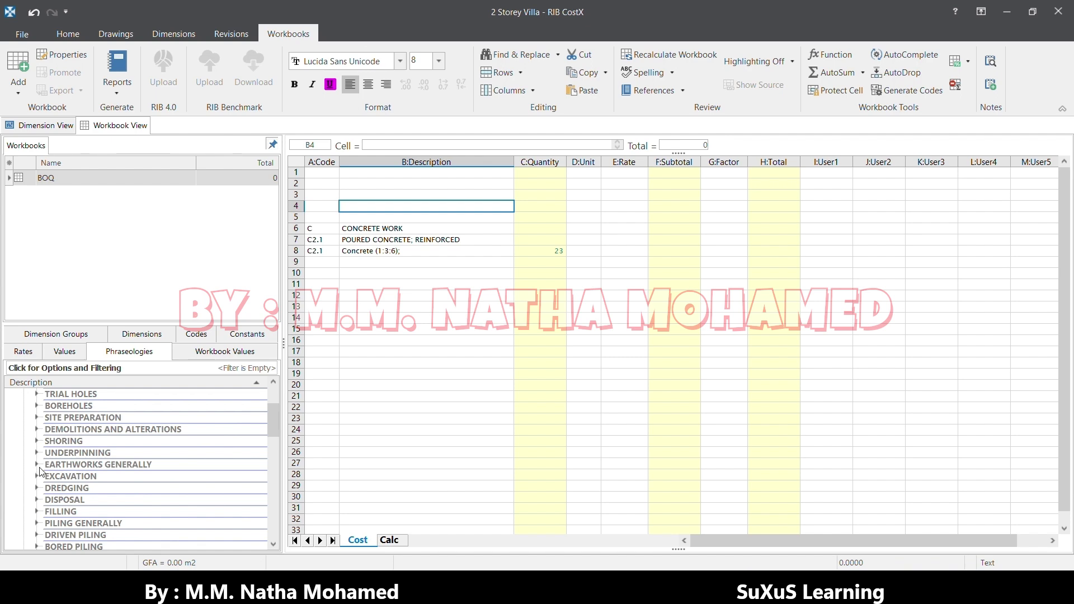
click(38, 476)
scroll(40, 477, down, 1)
click(51, 454)
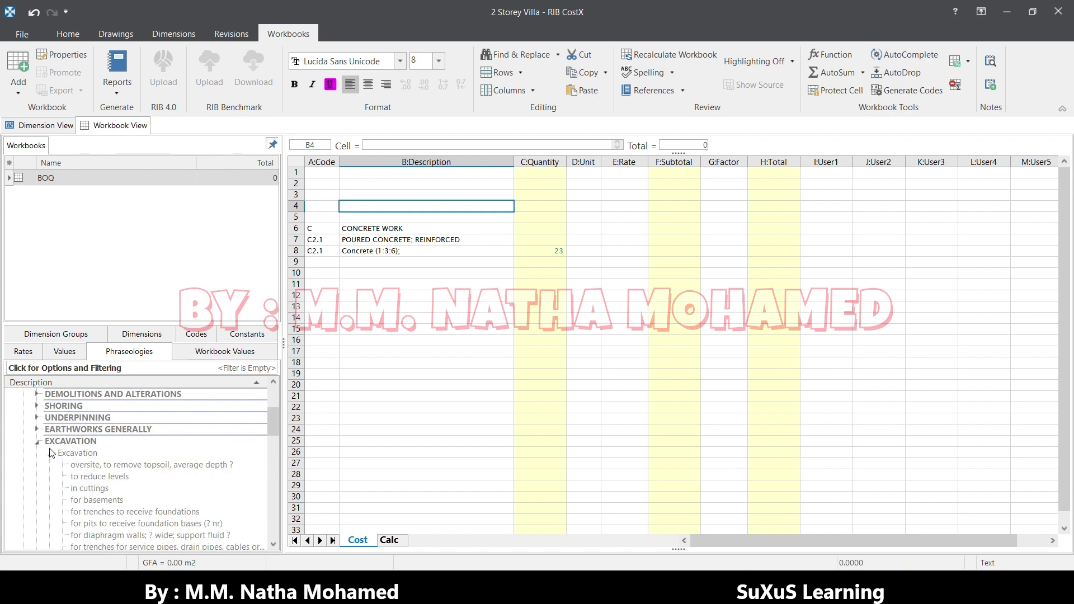
scroll(64, 454, down, 2)
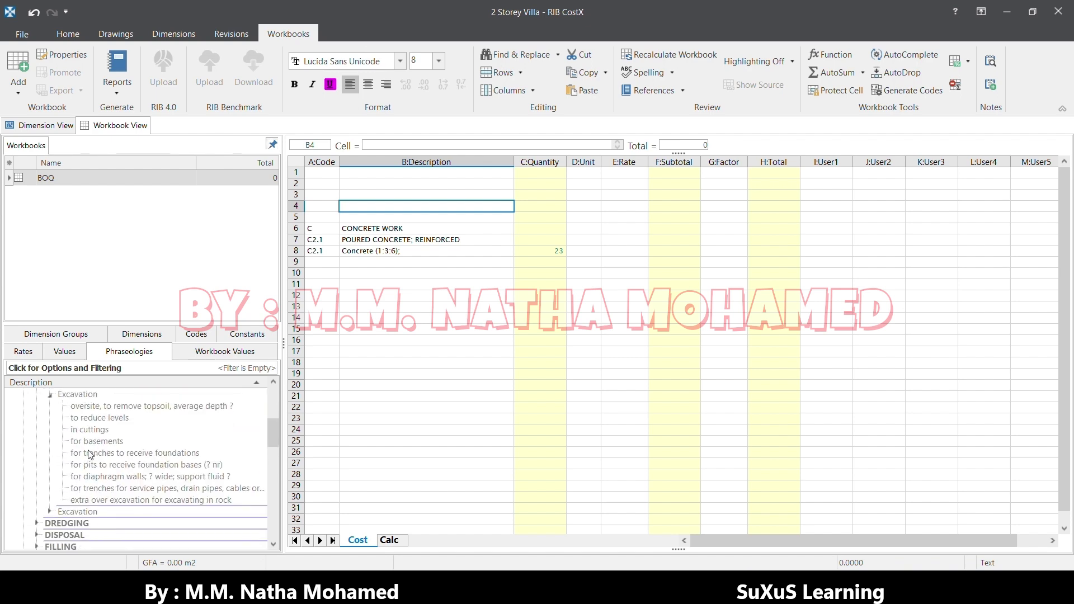
scroll(96, 453, up, 1)
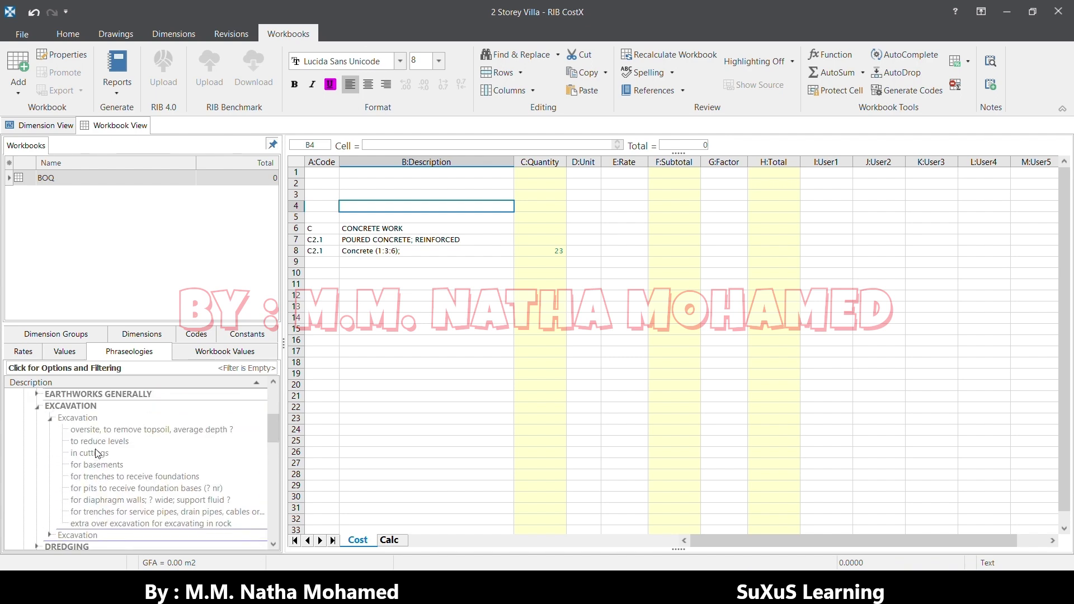
click(142, 491)
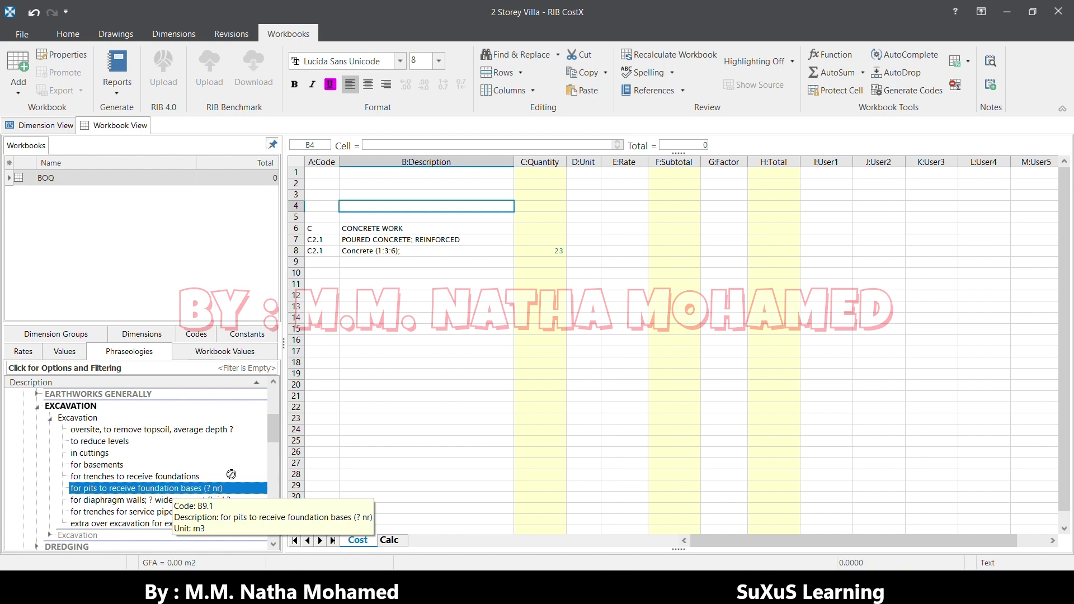
drag(173, 491, 365, 195)
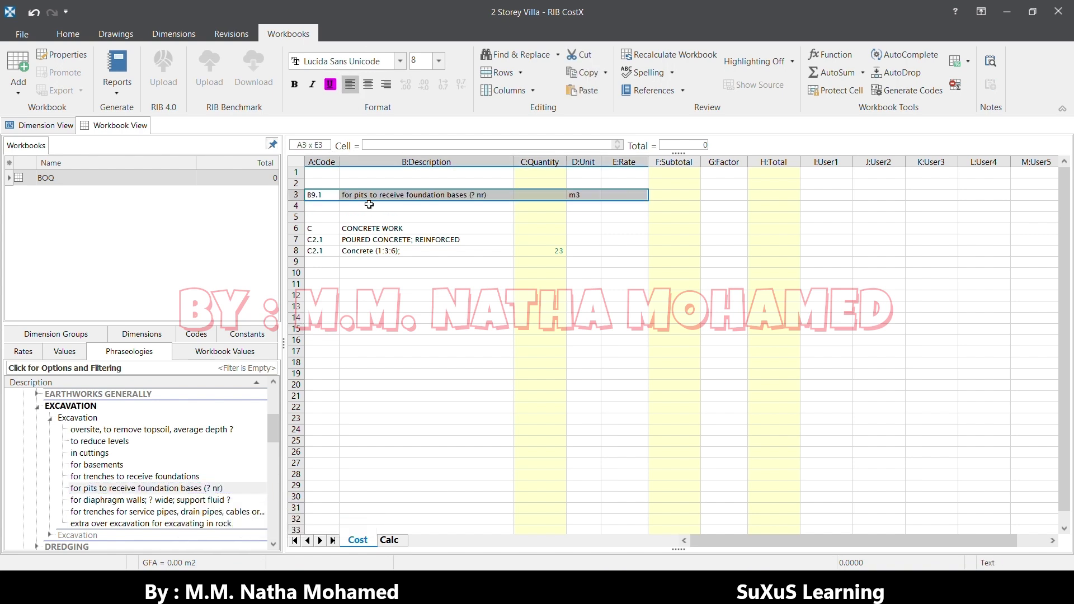